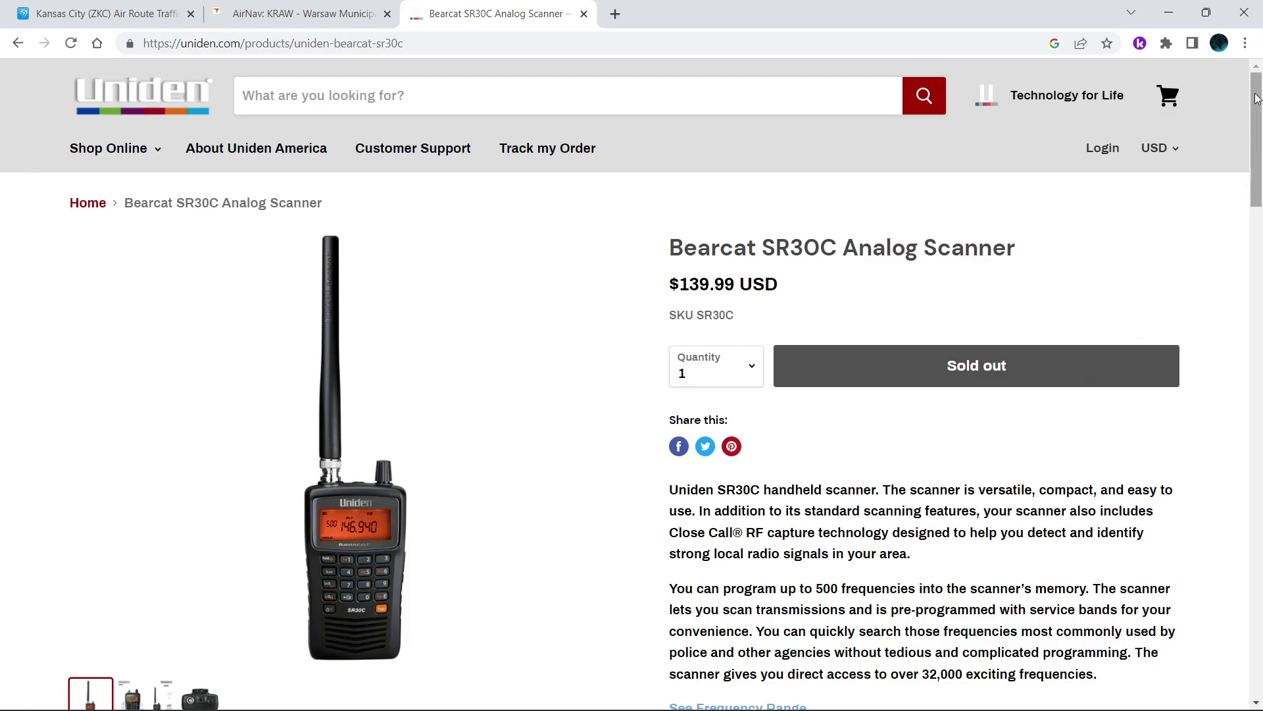
- Scroll down the Bearcat SR30C product page and open its Downloads & Manuals section
{"action": "left_click_drag", "start_coordinate": [1256, 99], "coordinate": [1261, 527]}
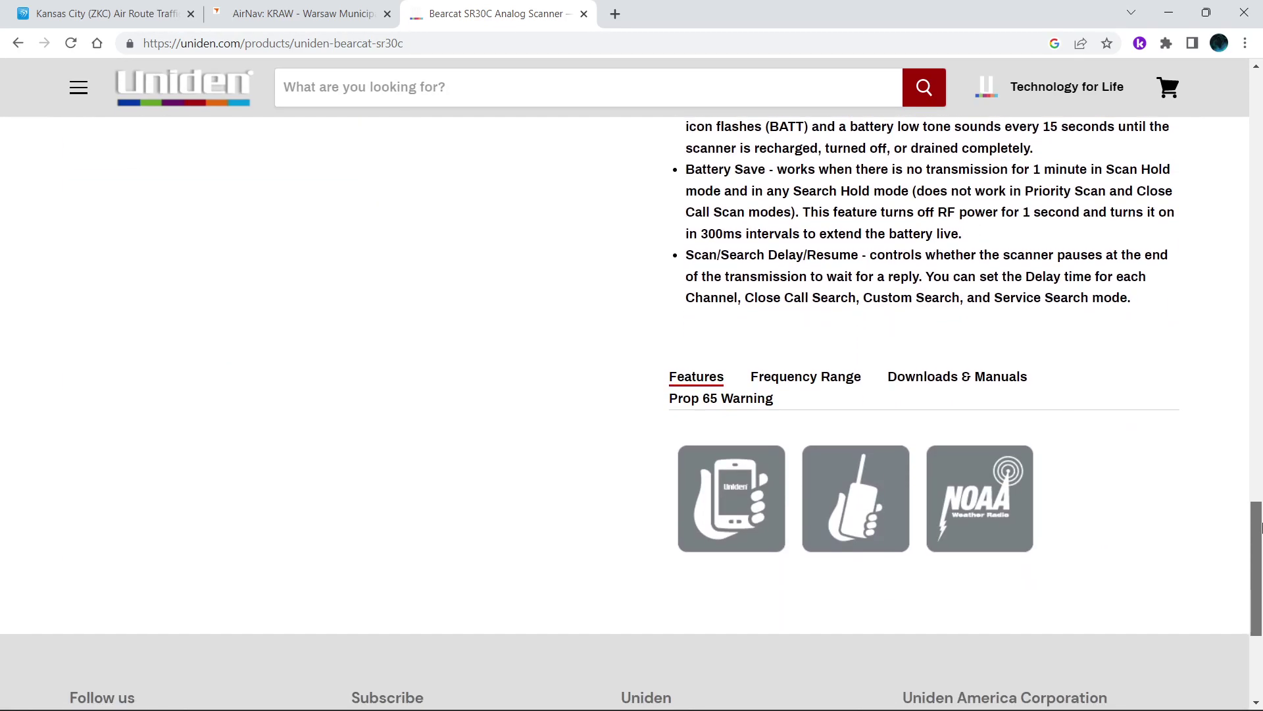
{"action": "left_click", "coordinate": [955, 380]}
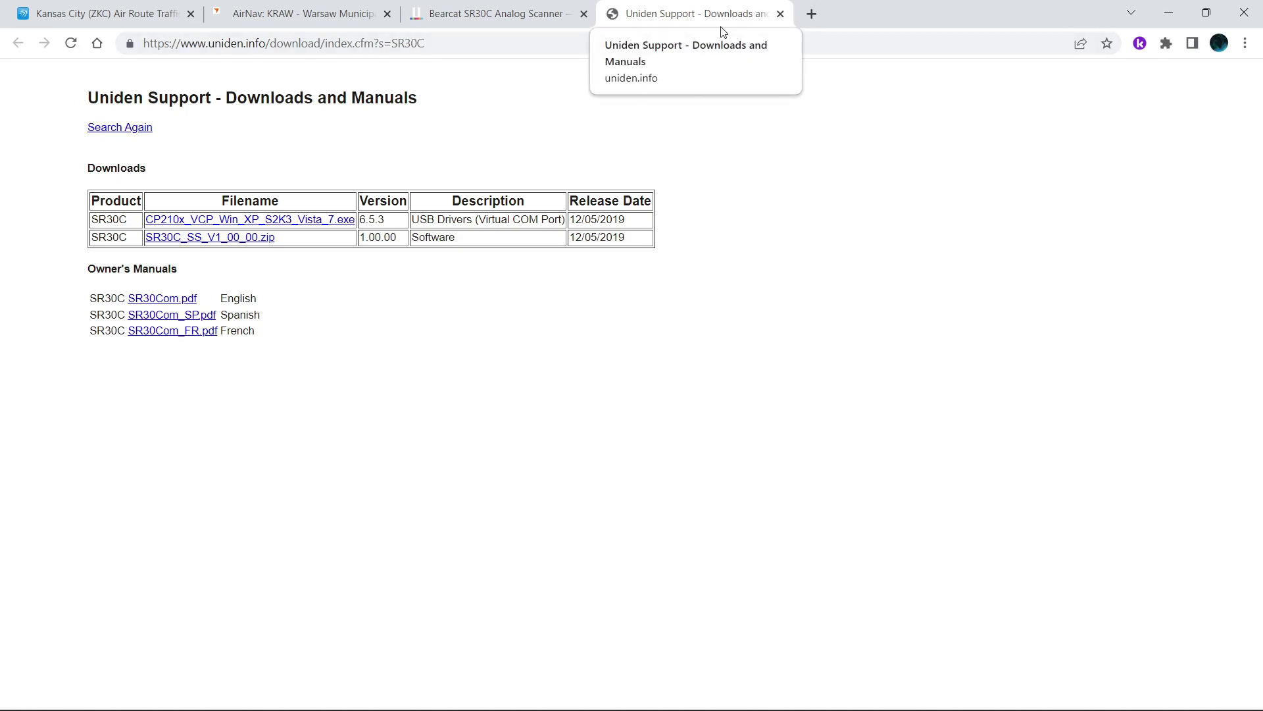
- Restore SR30C SS and browse the channels in Banks 2 through 5, returning to Bank 1
{"action": "mouse_move", "coordinate": [767, 707]}
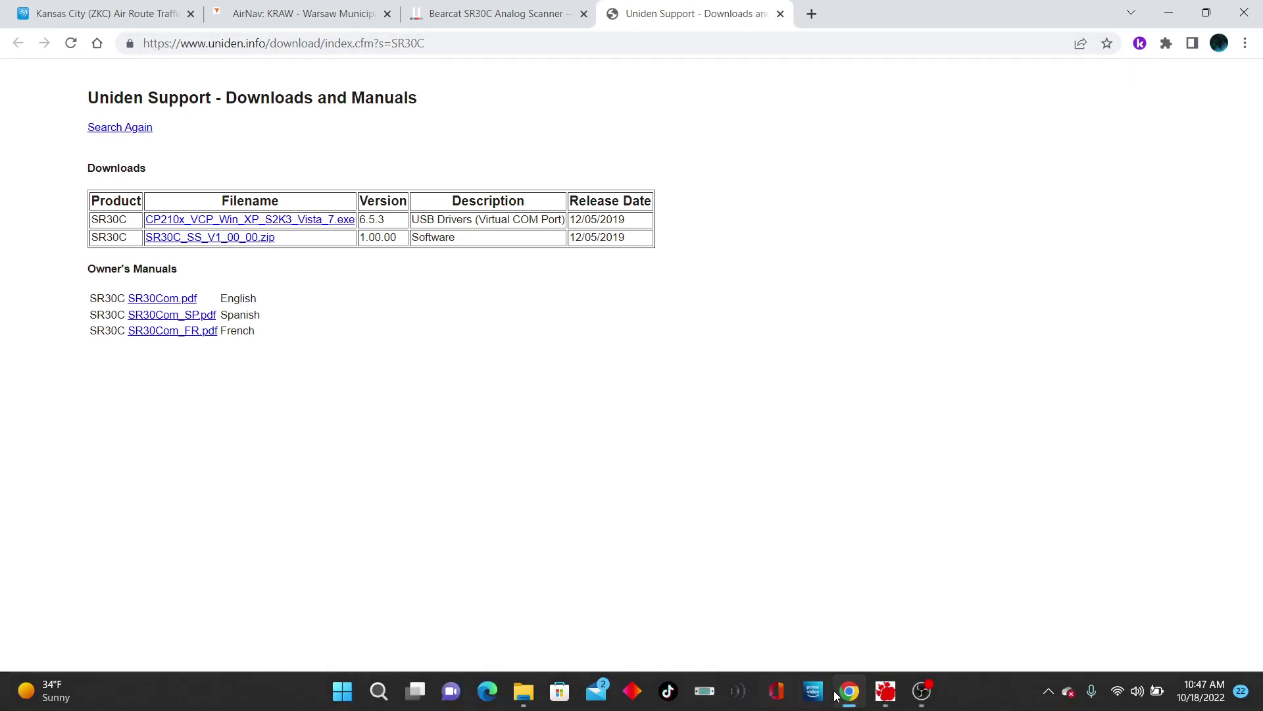
{"action": "left_click", "coordinate": [885, 692]}
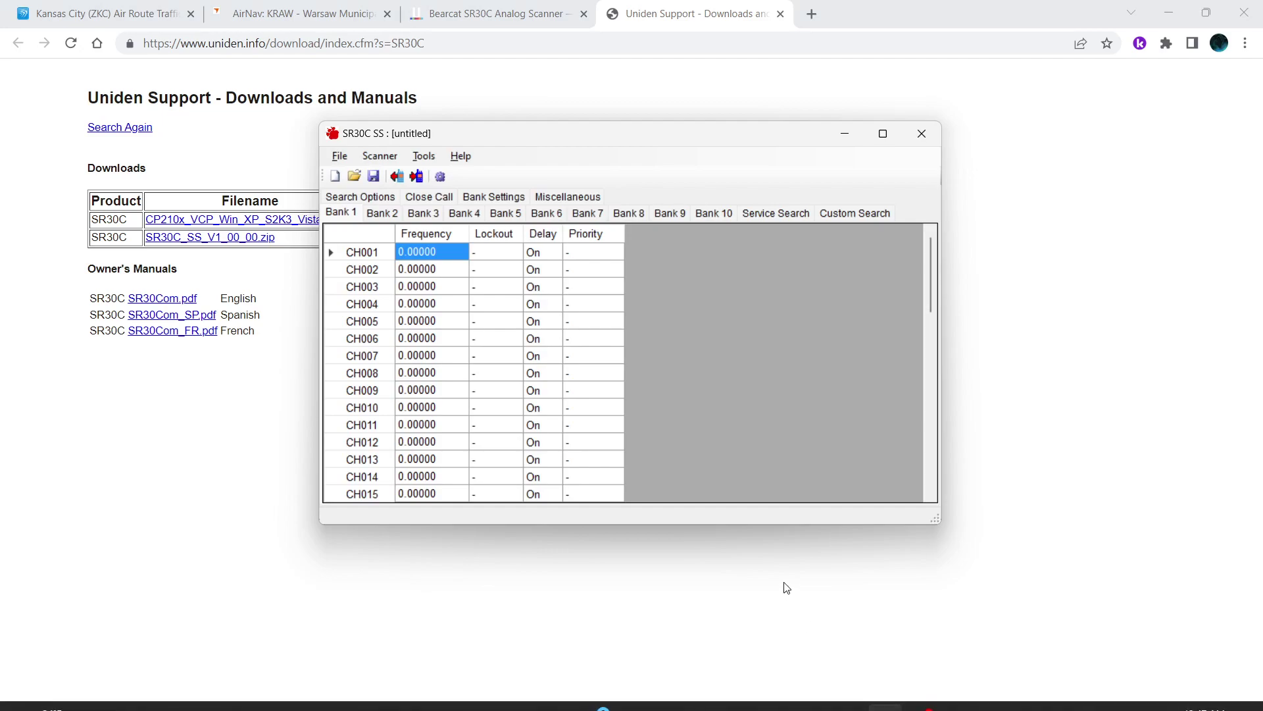
{"action": "left_click", "coordinate": [377, 216]}
{"action": "left_click", "coordinate": [413, 218]}
{"action": "left_click", "coordinate": [488, 217]}
{"action": "left_click", "coordinate": [462, 215]}
{"action": "left_click", "coordinate": [350, 212]}
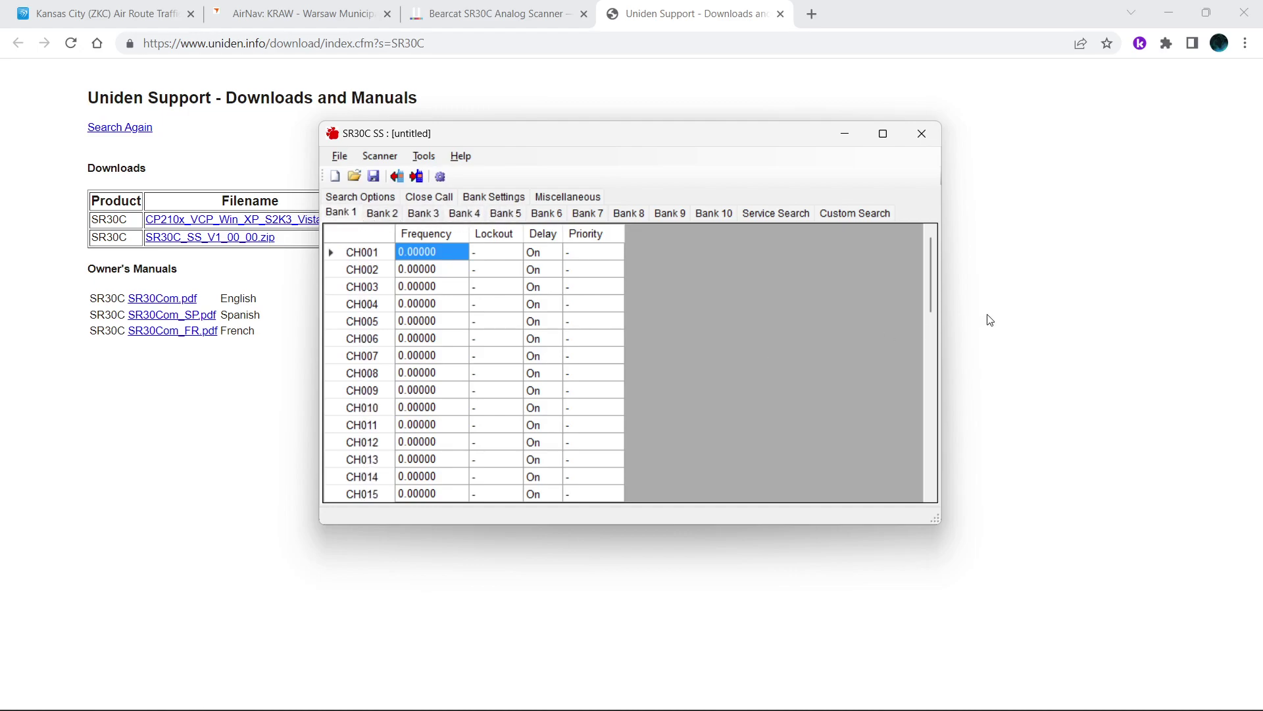
- Scroll through the Bank 1 and Bank 2 channel grids, then show the Search Options page
{"action": "left_click_drag", "start_coordinate": [934, 276], "coordinate": [947, 477]}
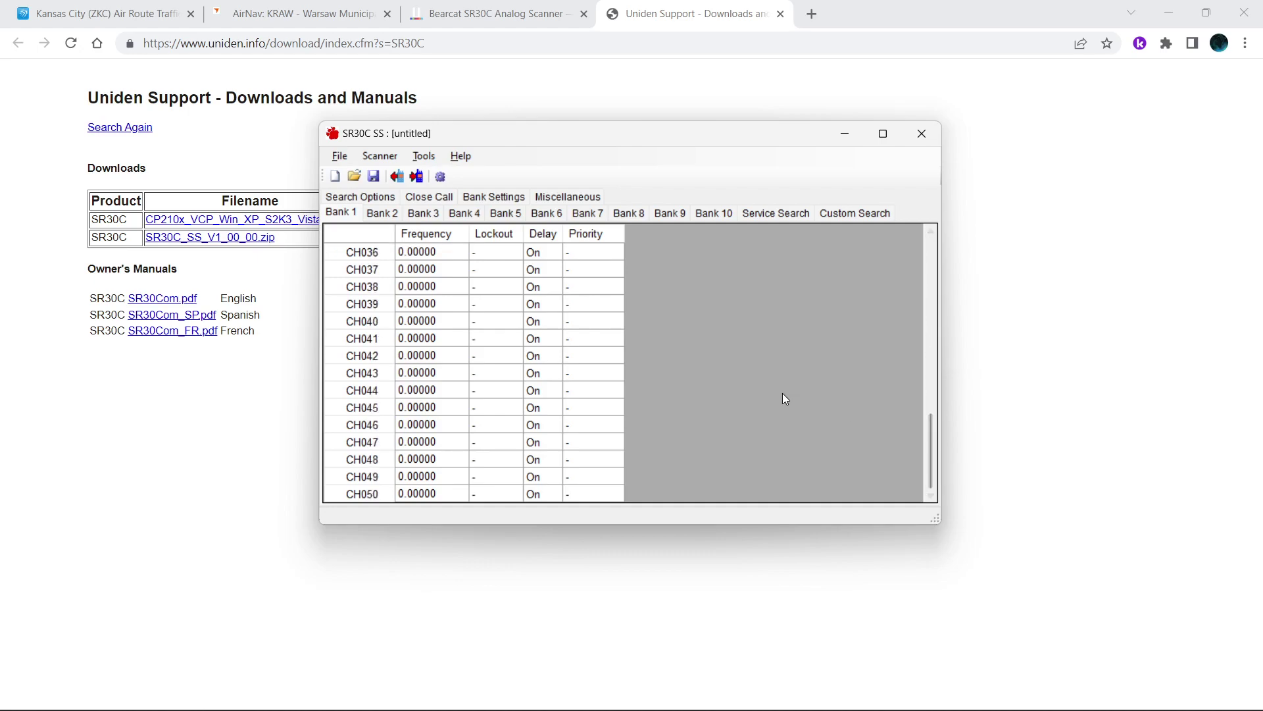
{"action": "left_click", "coordinate": [385, 218]}
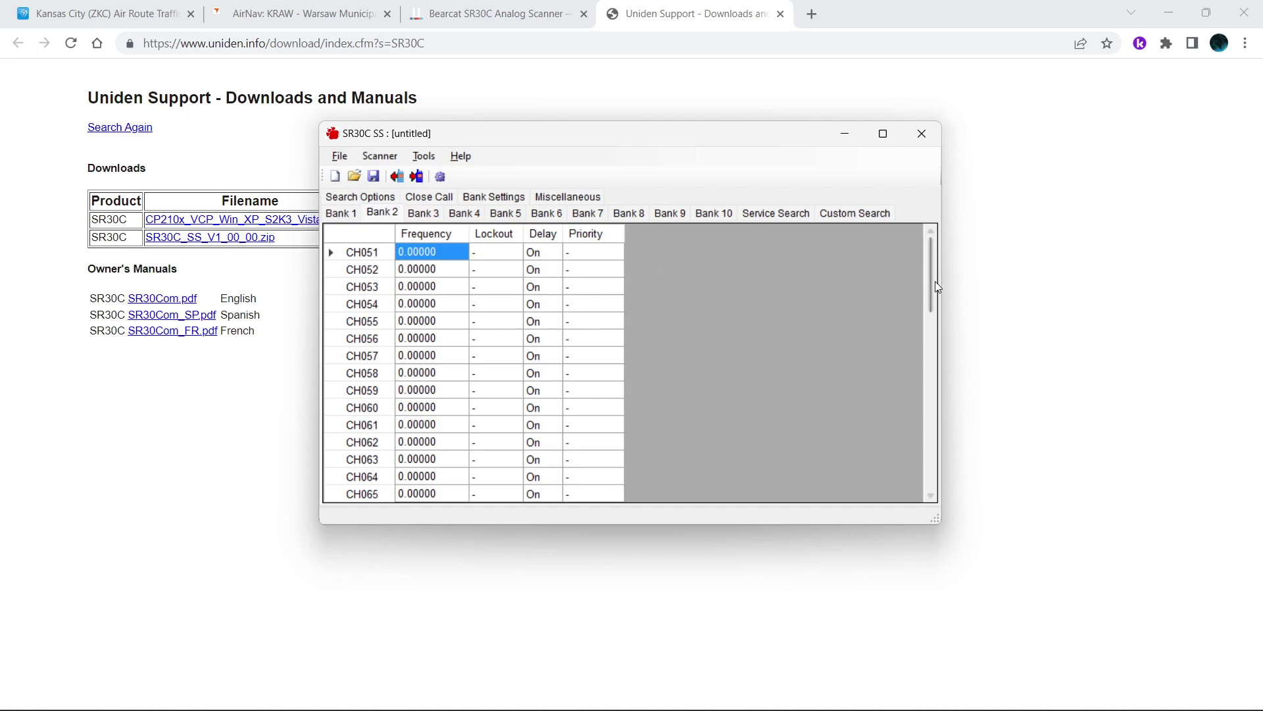
{"action": "left_click_drag", "start_coordinate": [932, 282], "coordinate": [973, 488]}
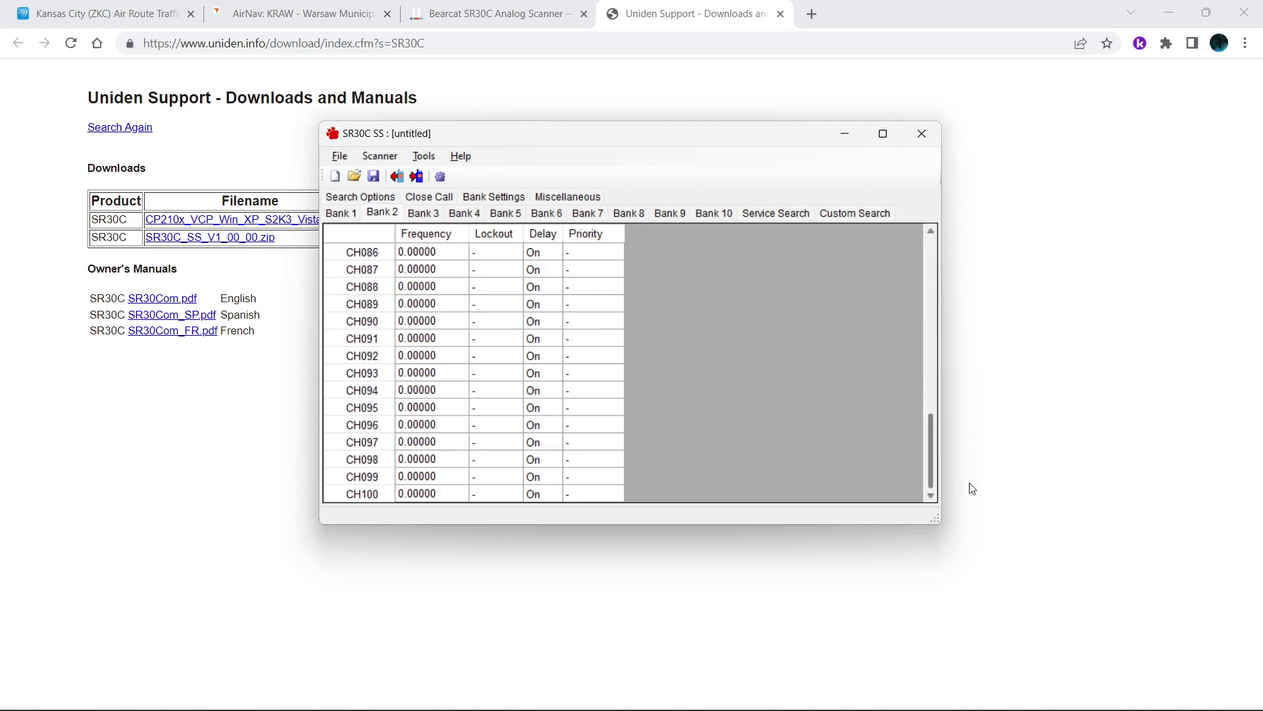
{"action": "left_click", "coordinate": [347, 217]}
{"action": "left_click", "coordinate": [348, 200]}
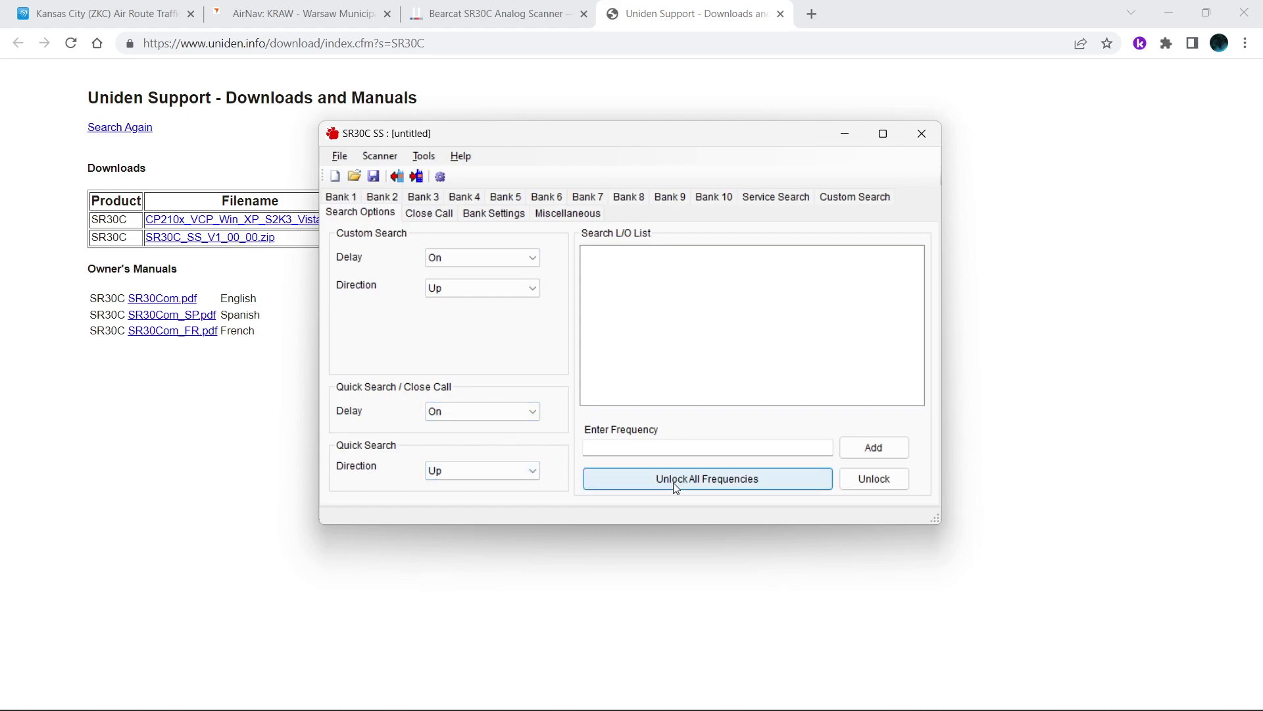
- Set Close Call Mode to Off, then view the Bank Settings page
{"action": "left_click", "coordinate": [428, 213]}
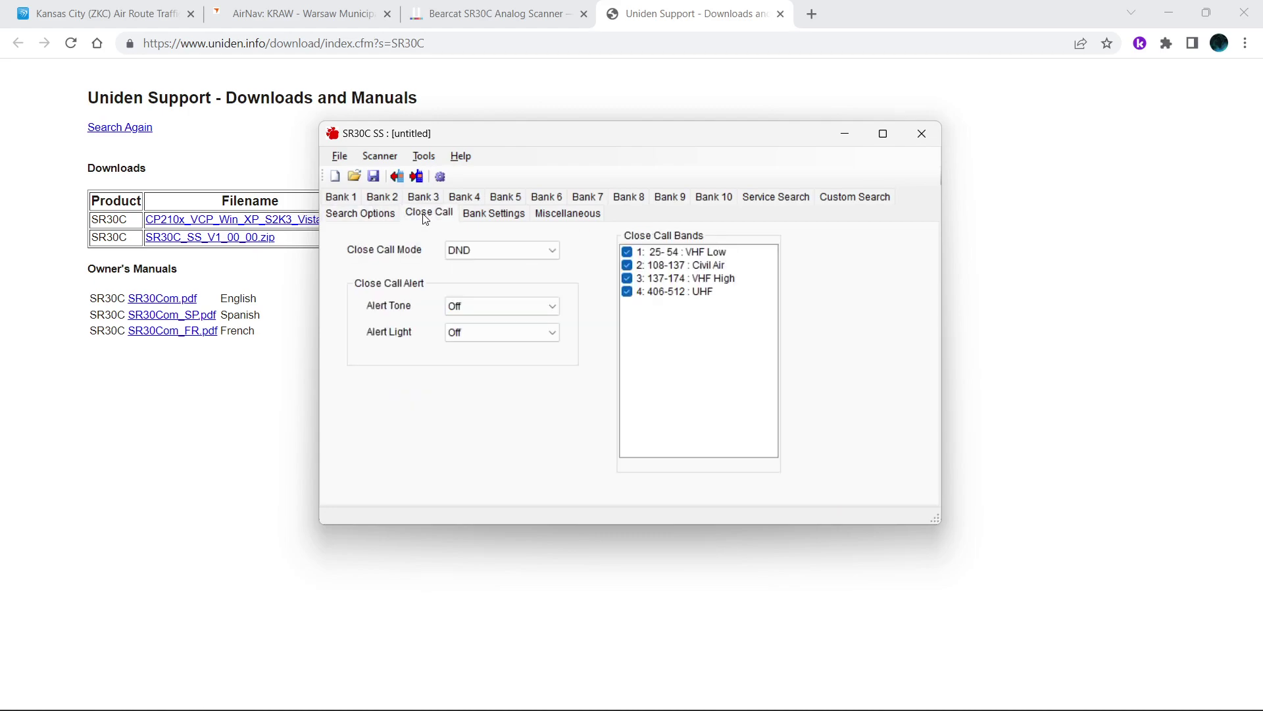
{"action": "left_click", "coordinate": [535, 258]}
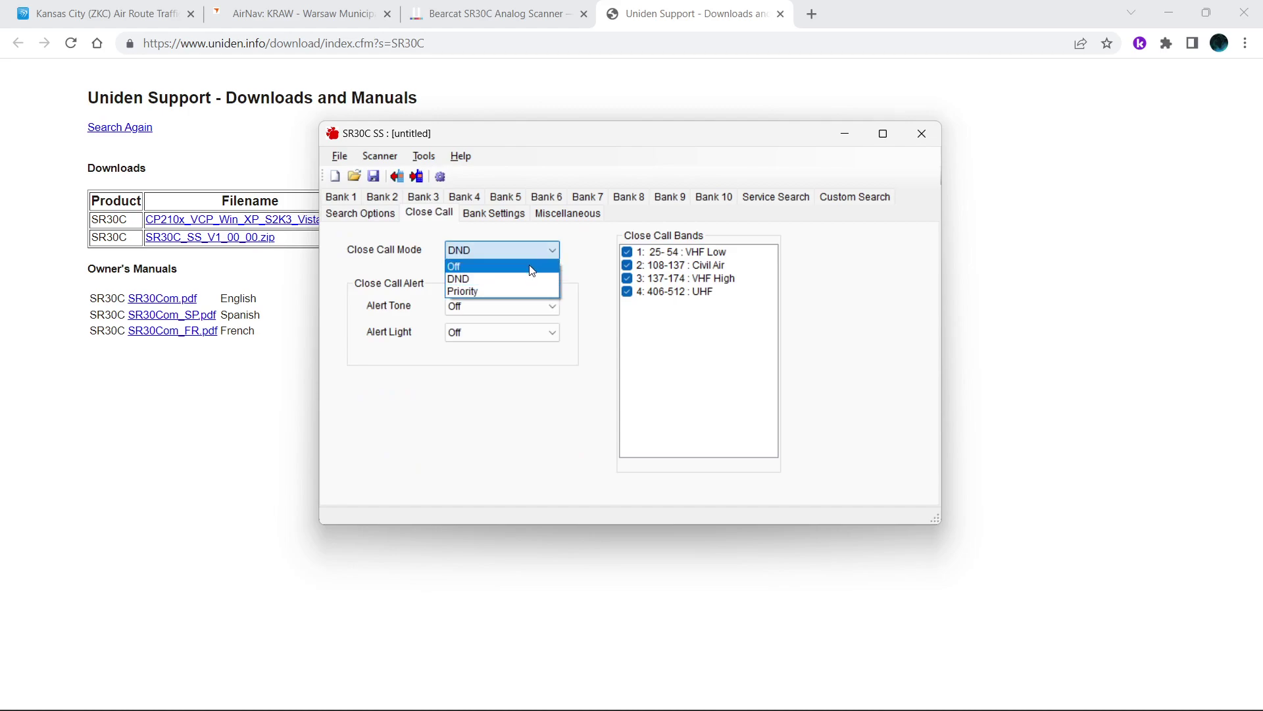
{"action": "left_click", "coordinate": [532, 266]}
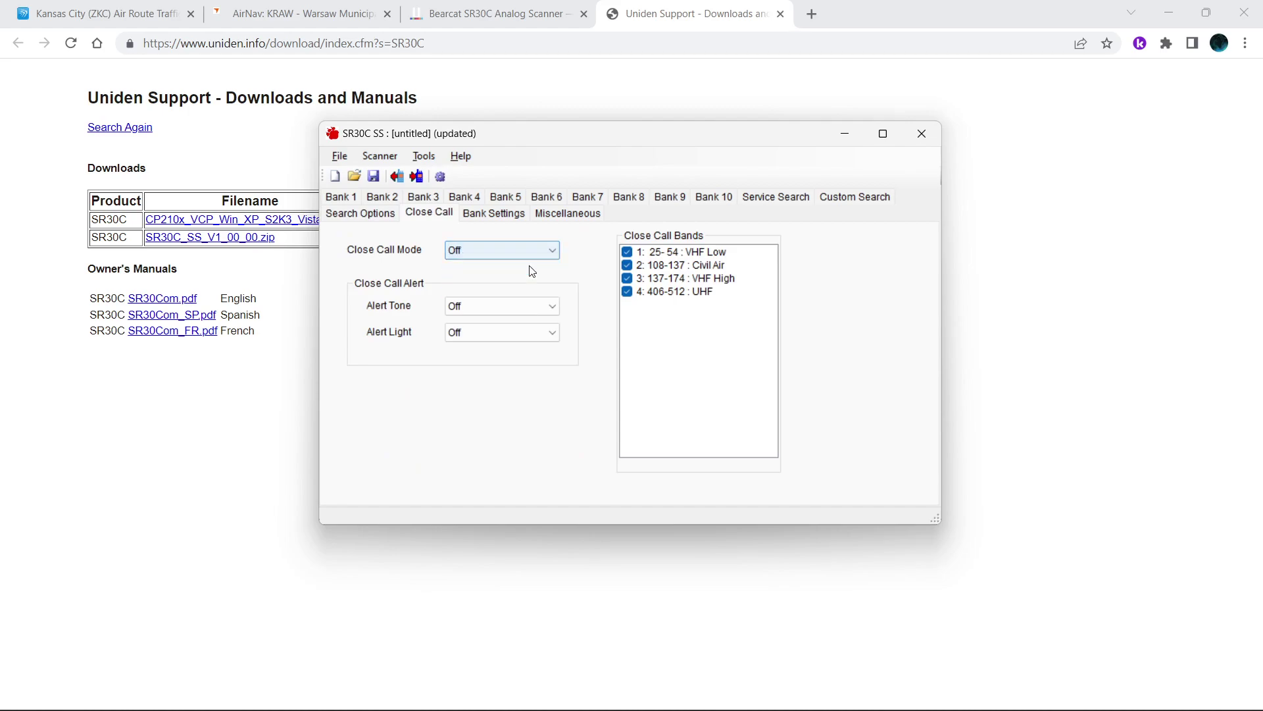
{"action": "left_click", "coordinate": [487, 215]}
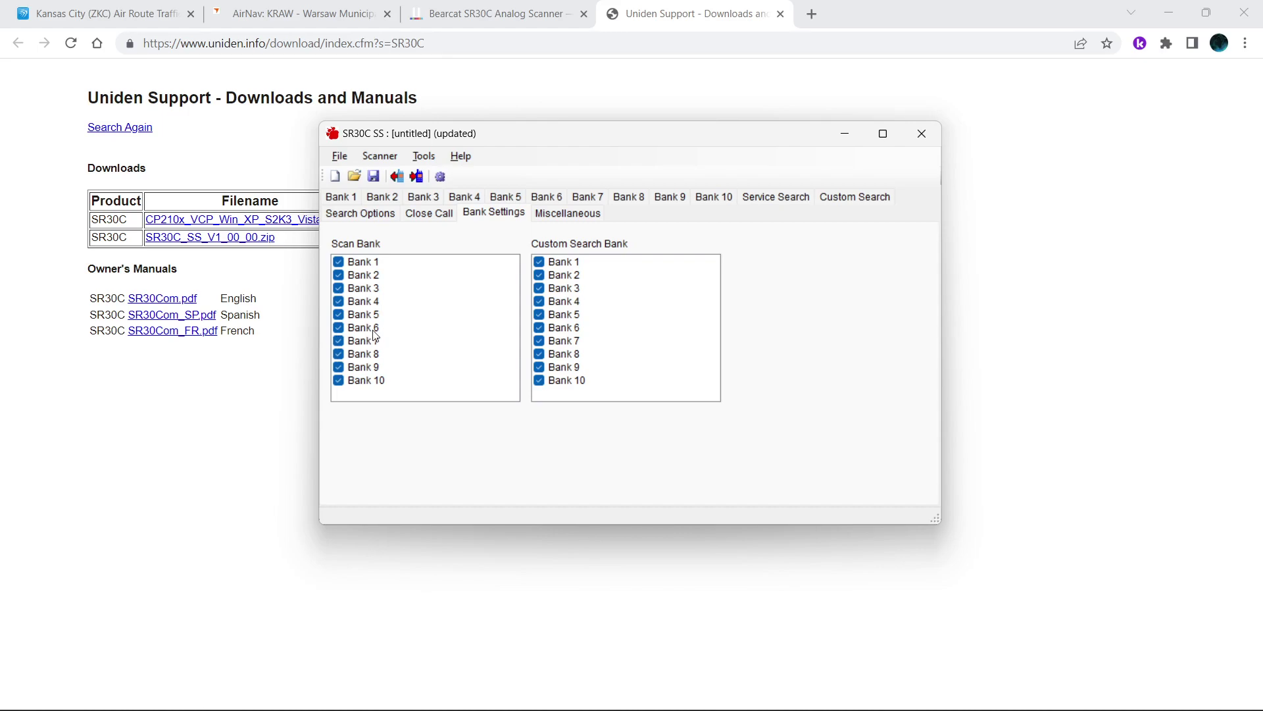
- In Miscellaneous settings, keep band plan USA, key lock off and priority scan off
{"action": "left_click", "coordinate": [544, 218]}
{"action": "left_click", "coordinate": [493, 250]}
{"action": "left_click", "coordinate": [497, 251]}
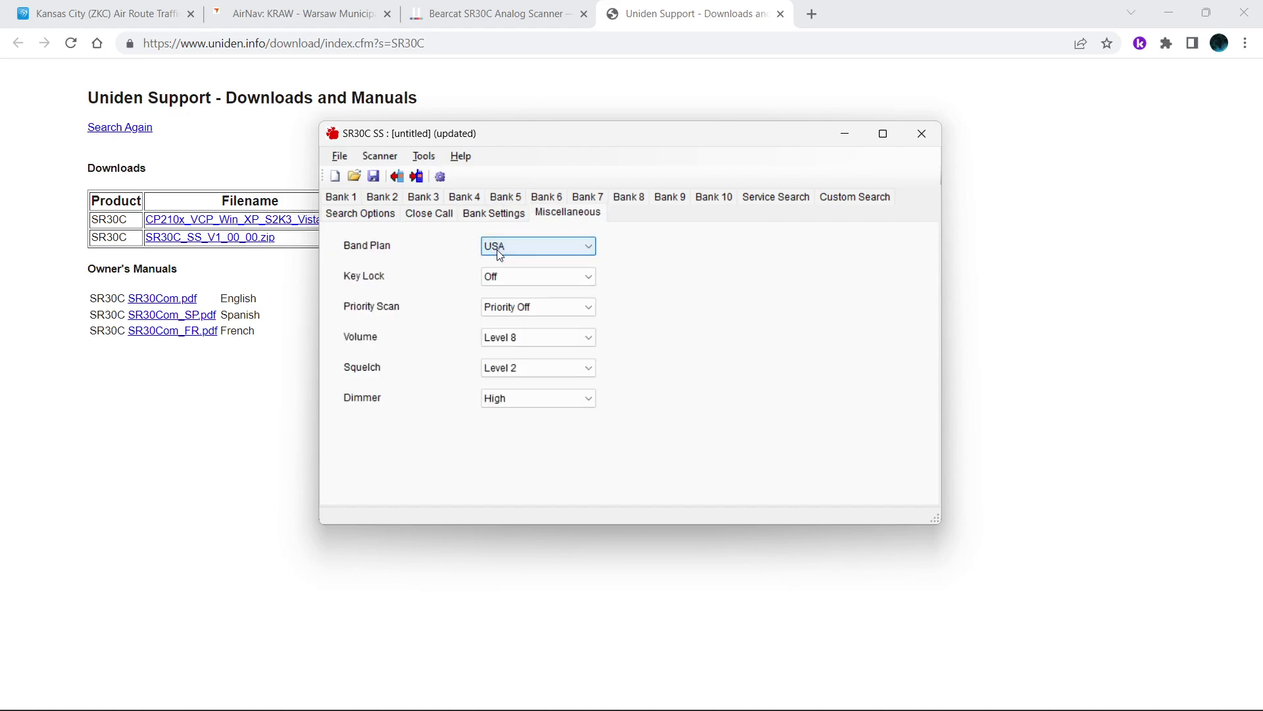
{"action": "left_click", "coordinate": [517, 279]}
{"action": "left_click", "coordinate": [517, 280]}
{"action": "left_click", "coordinate": [545, 309]}
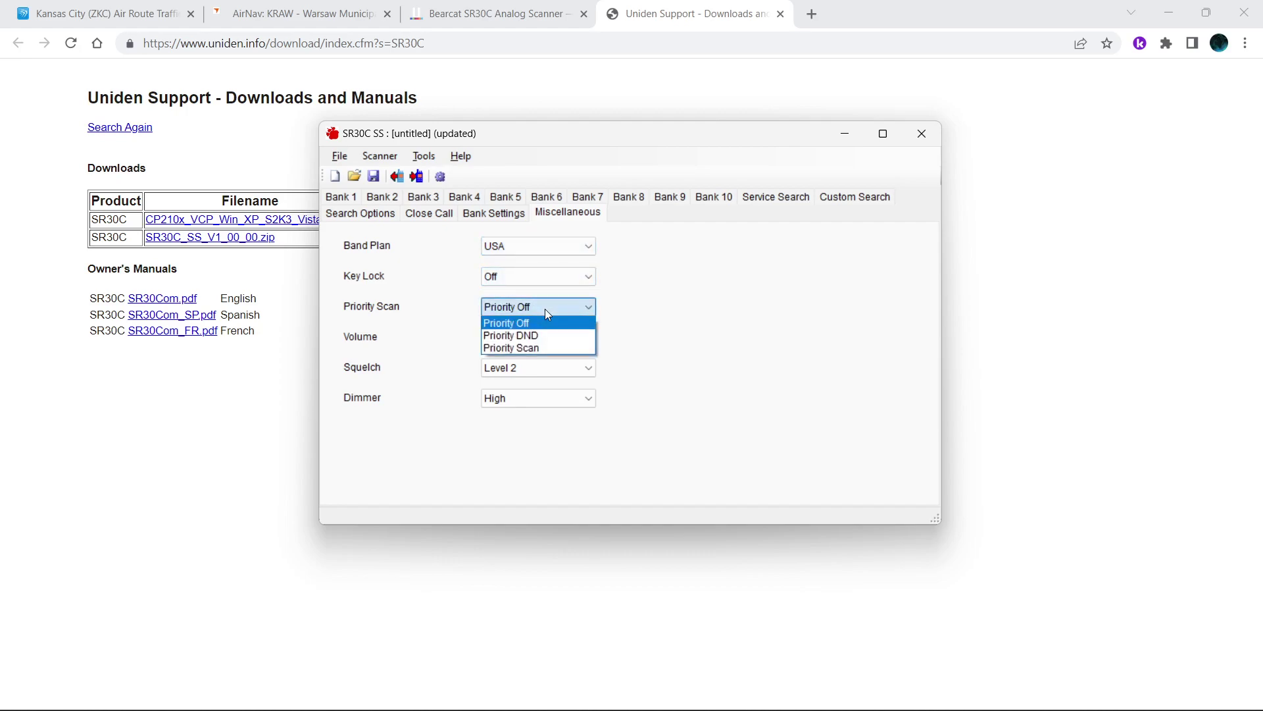
{"action": "left_click", "coordinate": [545, 309]}
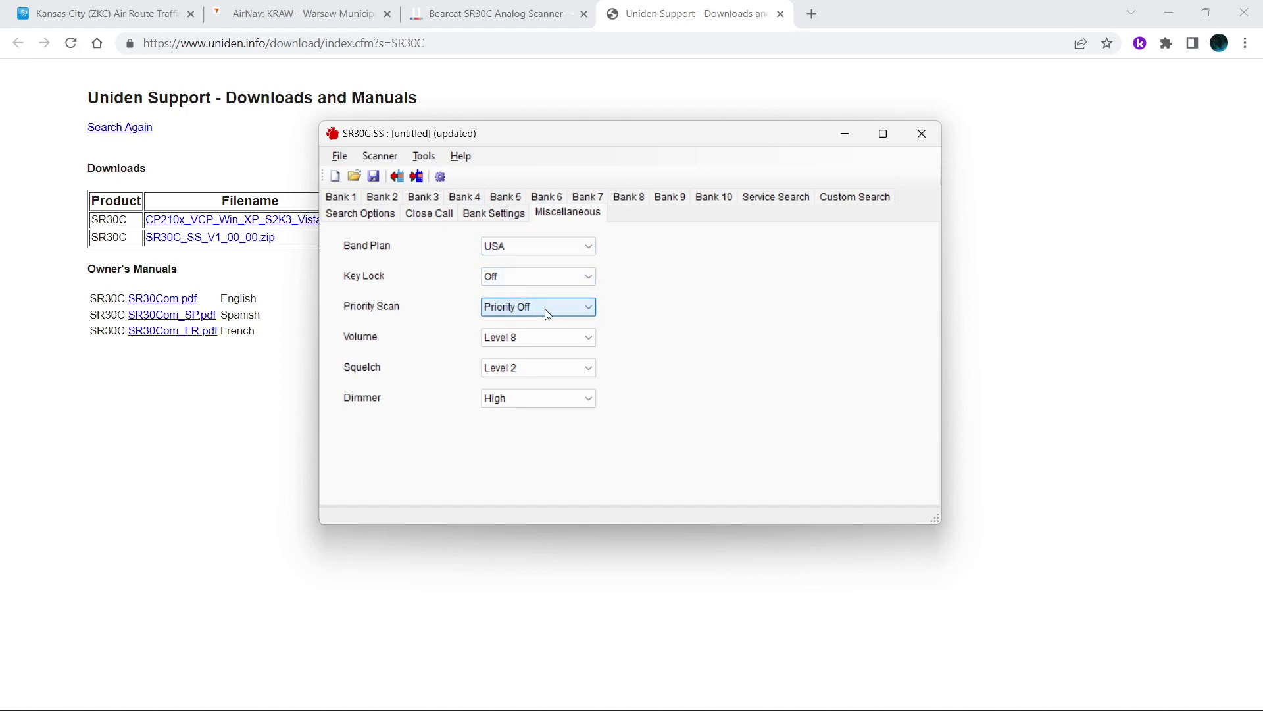
- Keep volume at Level 8, squelch at Level 2 and the dimmer on High
{"action": "left_click", "coordinate": [556, 344]}
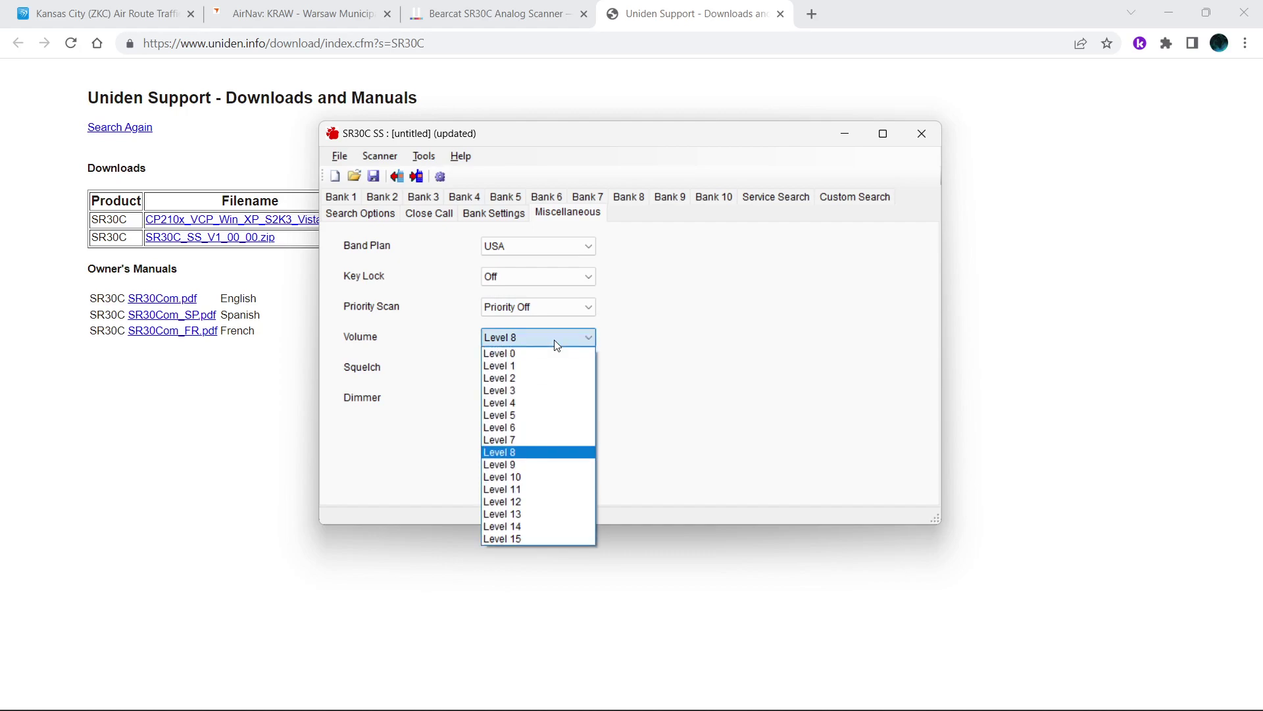
{"action": "left_click", "coordinate": [556, 342]}
{"action": "left_click", "coordinate": [556, 367]}
{"action": "left_click", "coordinate": [556, 368]}
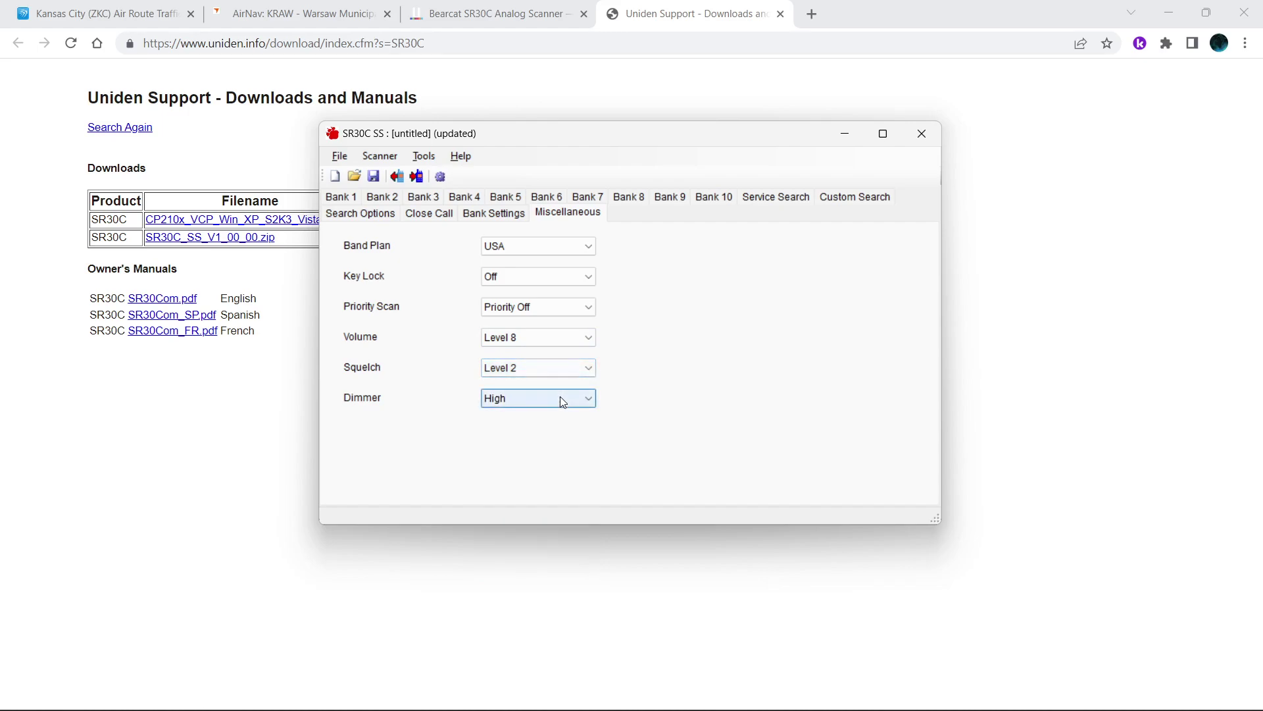
{"action": "left_click", "coordinate": [560, 399]}
{"action": "left_click", "coordinate": [559, 396]}
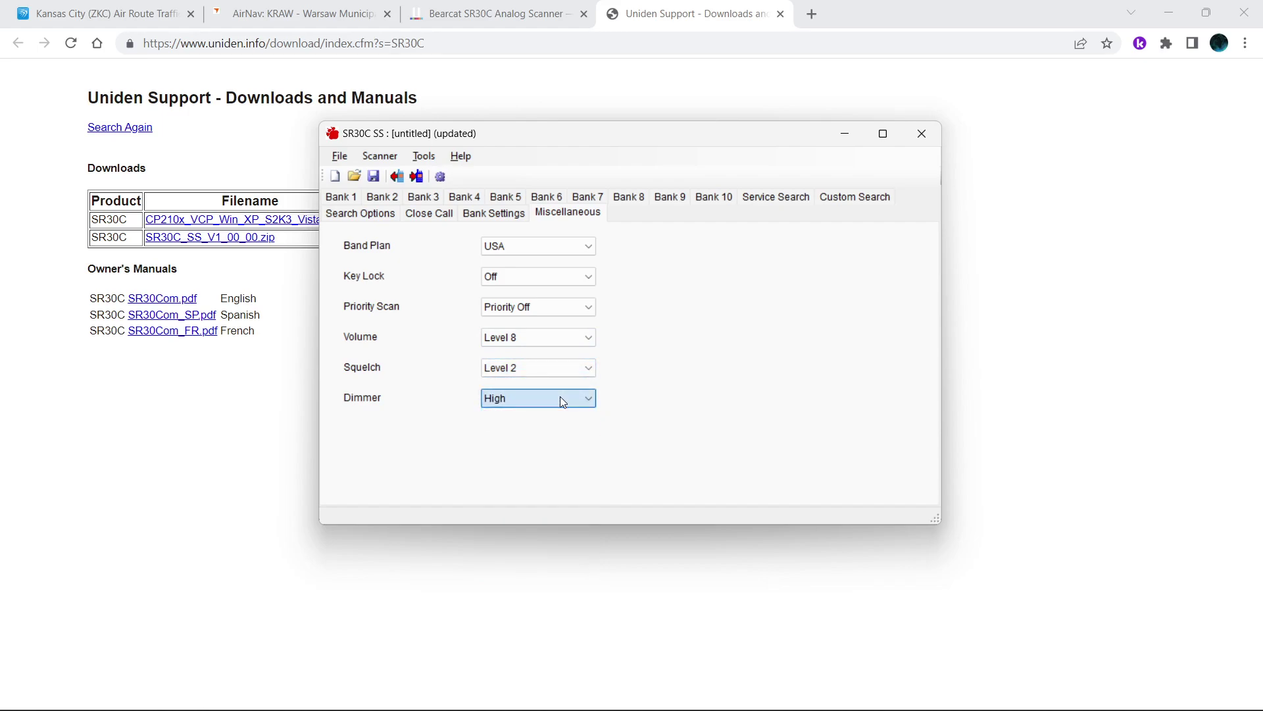
- In Bank 1, edit CH036's Frequency cell, enter 154.94, then erase it
{"action": "left_click", "coordinate": [346, 200]}
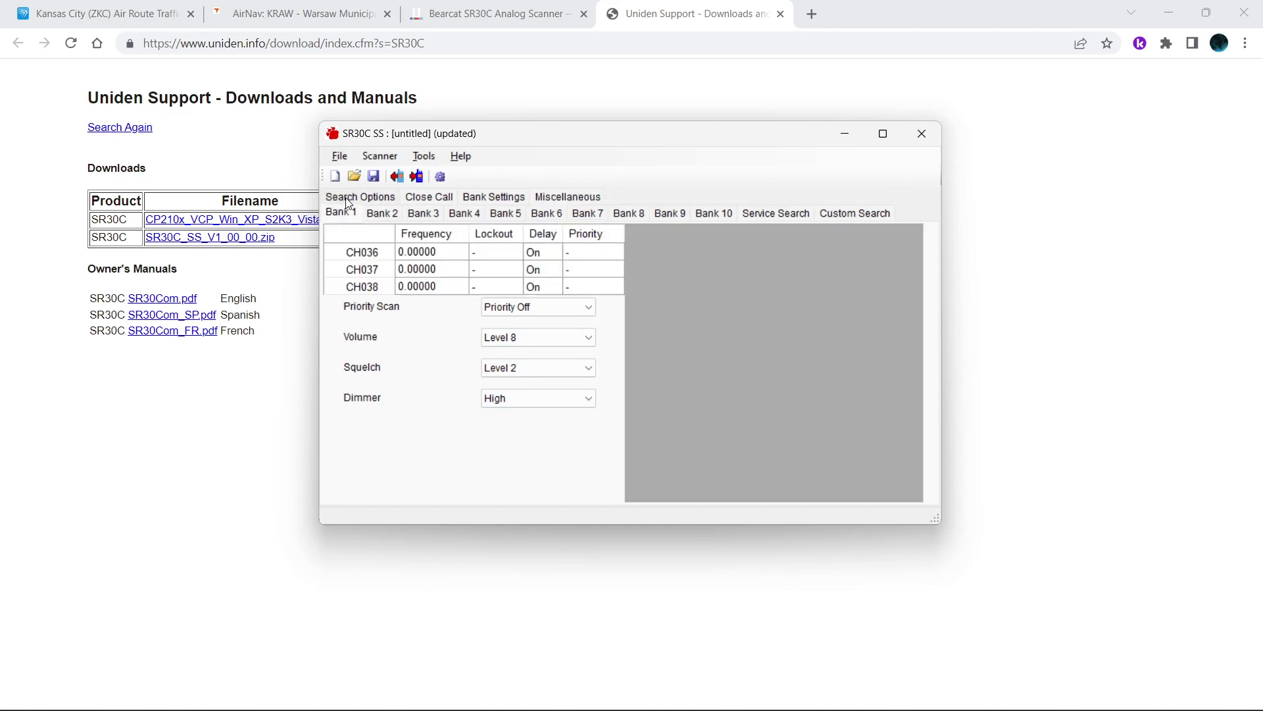
{"action": "left_click", "coordinate": [425, 252]}
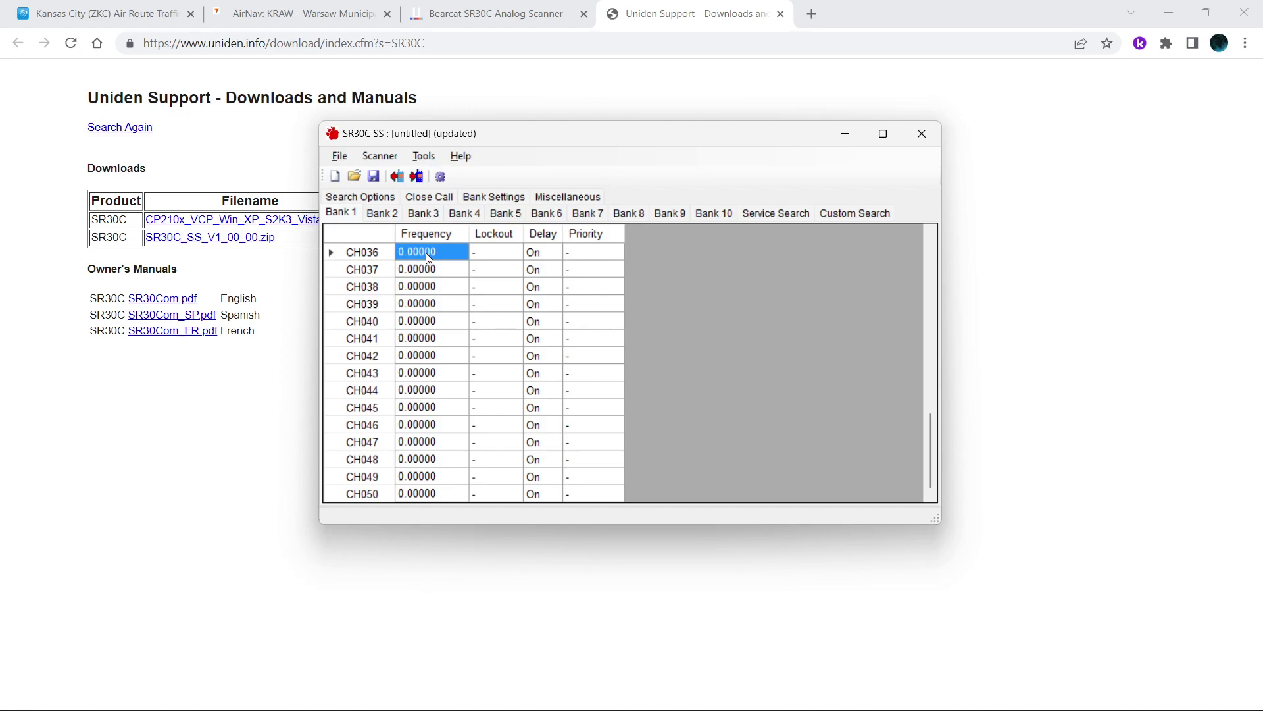
{"action": "key", "text": "End"}
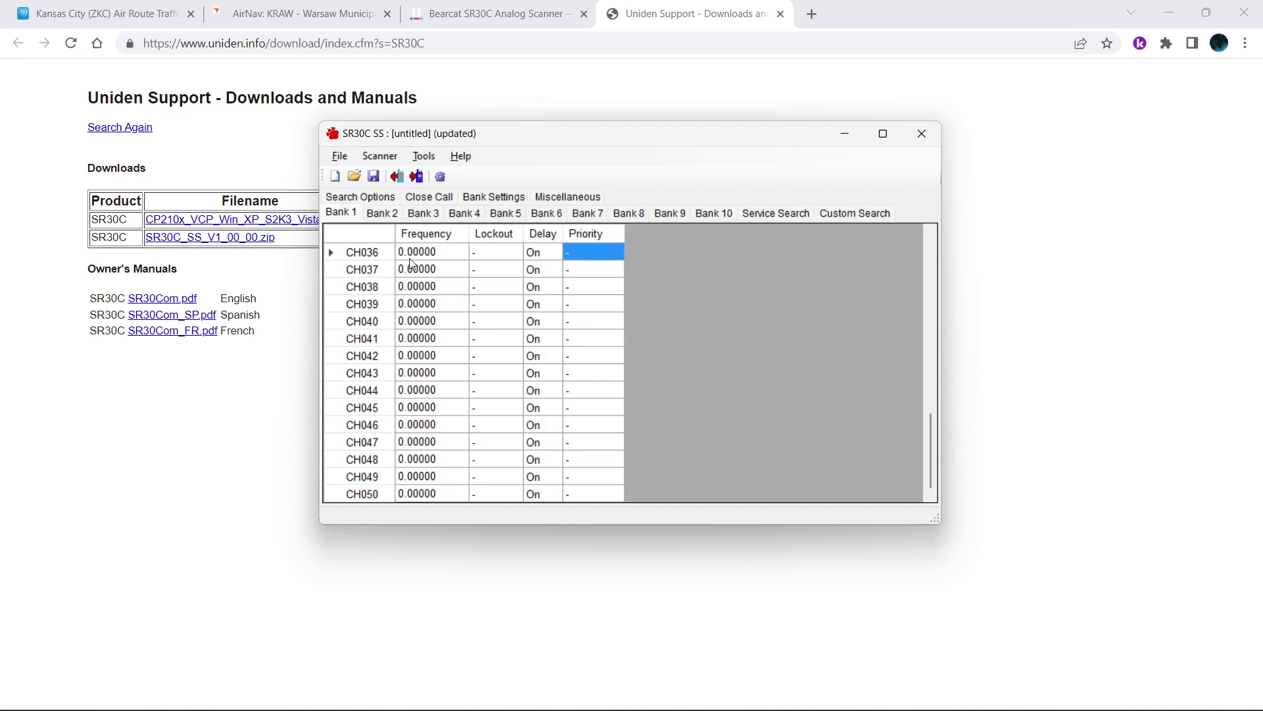
{"action": "left_click", "coordinate": [409, 256]}
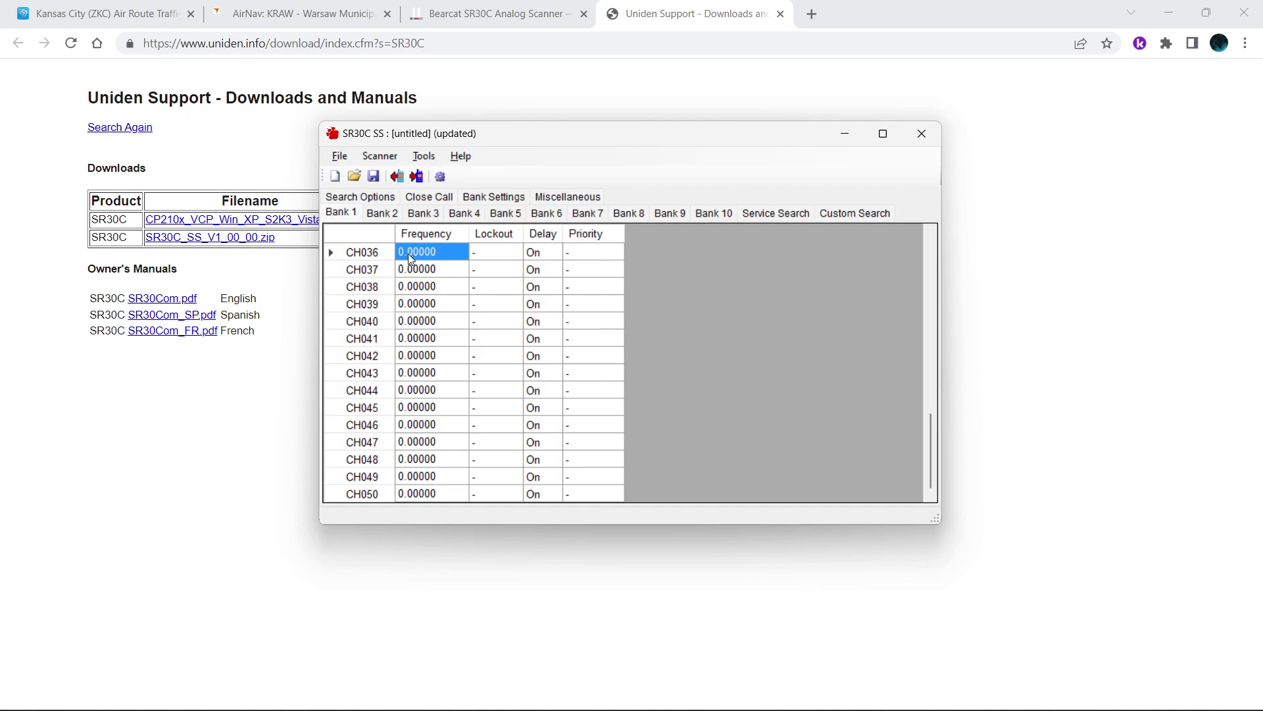
{"action": "left_click", "coordinate": [409, 254]}
{"action": "key", "text": "End"}
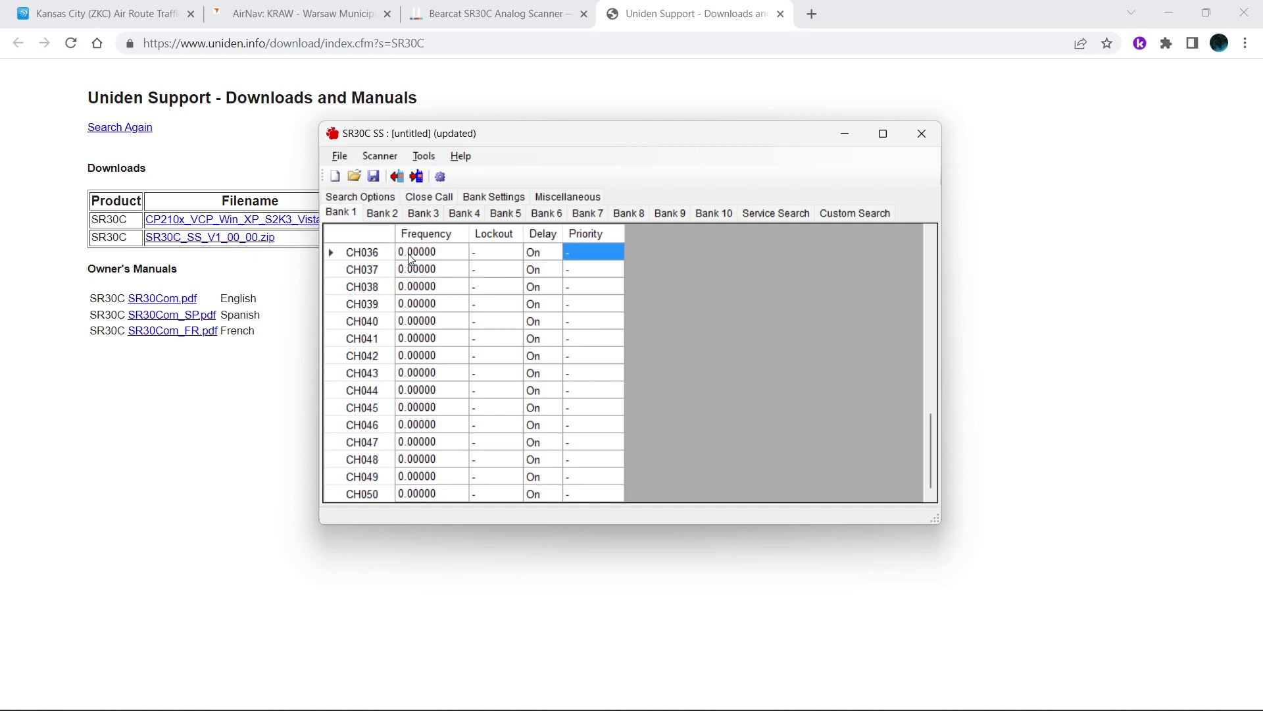
{"action": "left_click", "coordinate": [408, 256]}
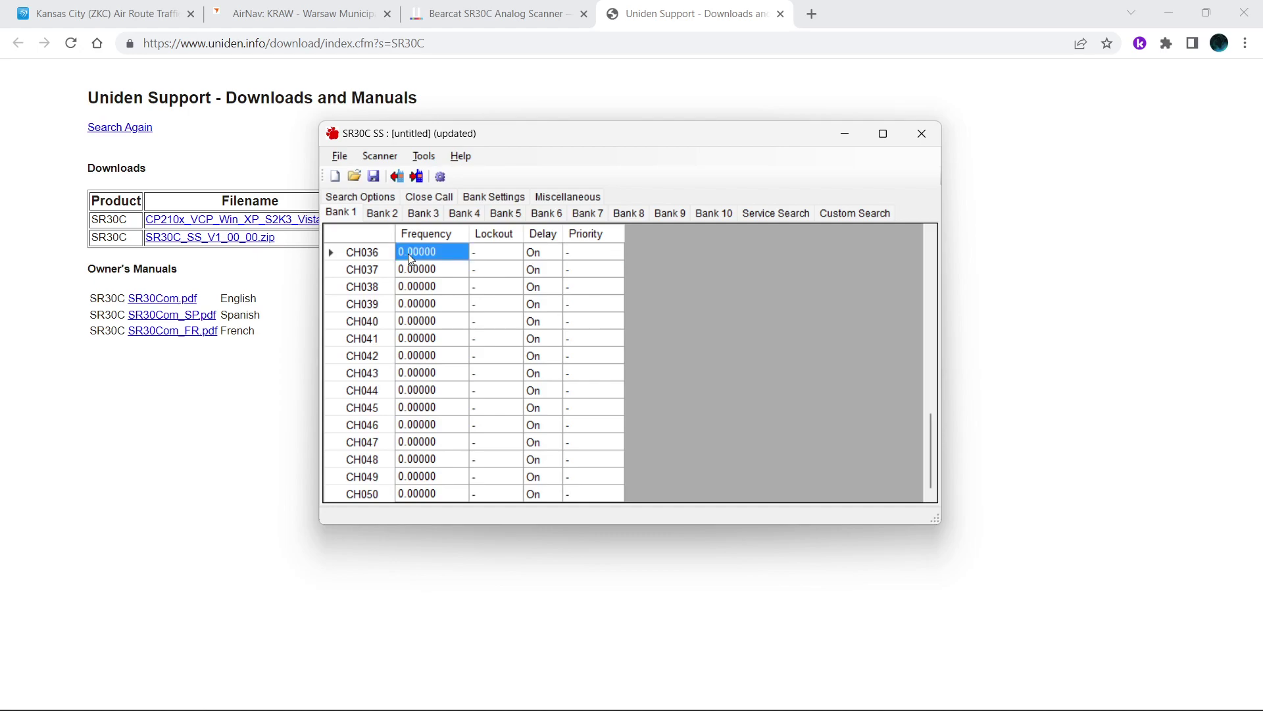
{"action": "type", "text": "154.94"}
{"action": "key", "text": "BackSpace"}
{"action": "key", "text": "BackSpace"}
{"action": "key", "text": "BackSpace"}
{"action": "key", "text": "BackSpace"}
{"action": "key", "text": "BackSpace"}
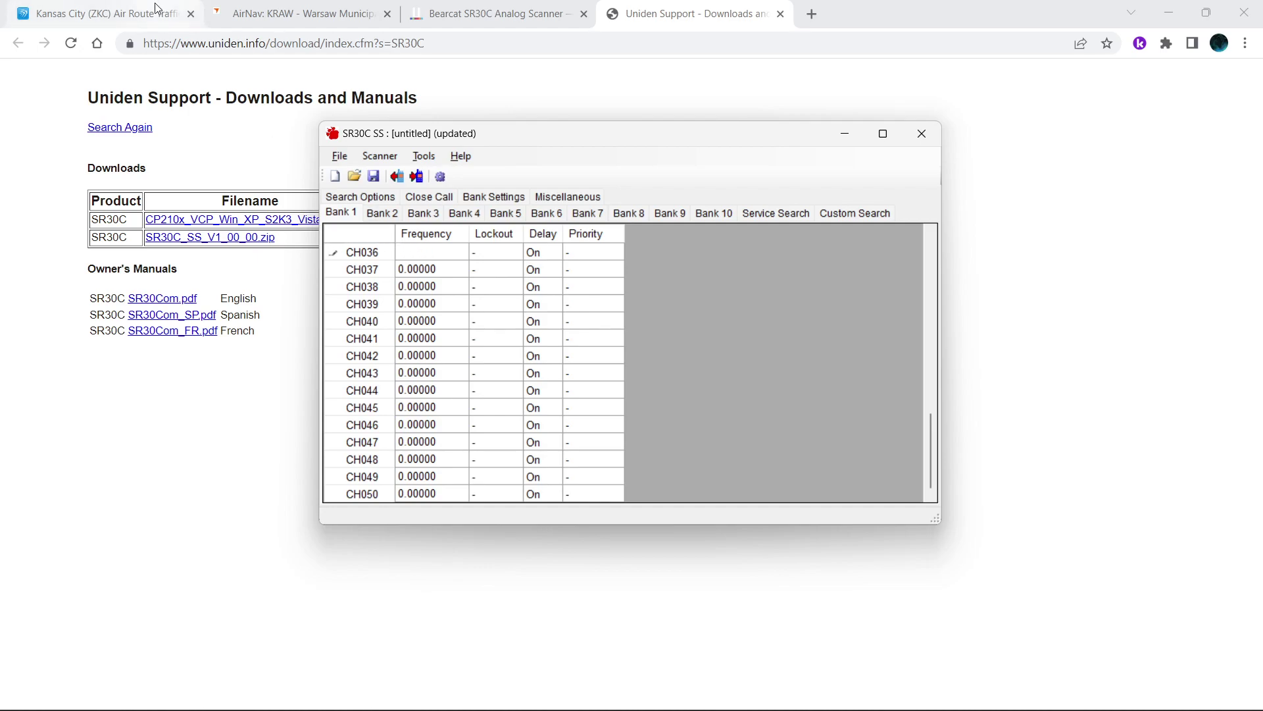
- Go to the RadioReference home page and browse the frequency database by US map
{"action": "left_click", "coordinate": [106, 19]}
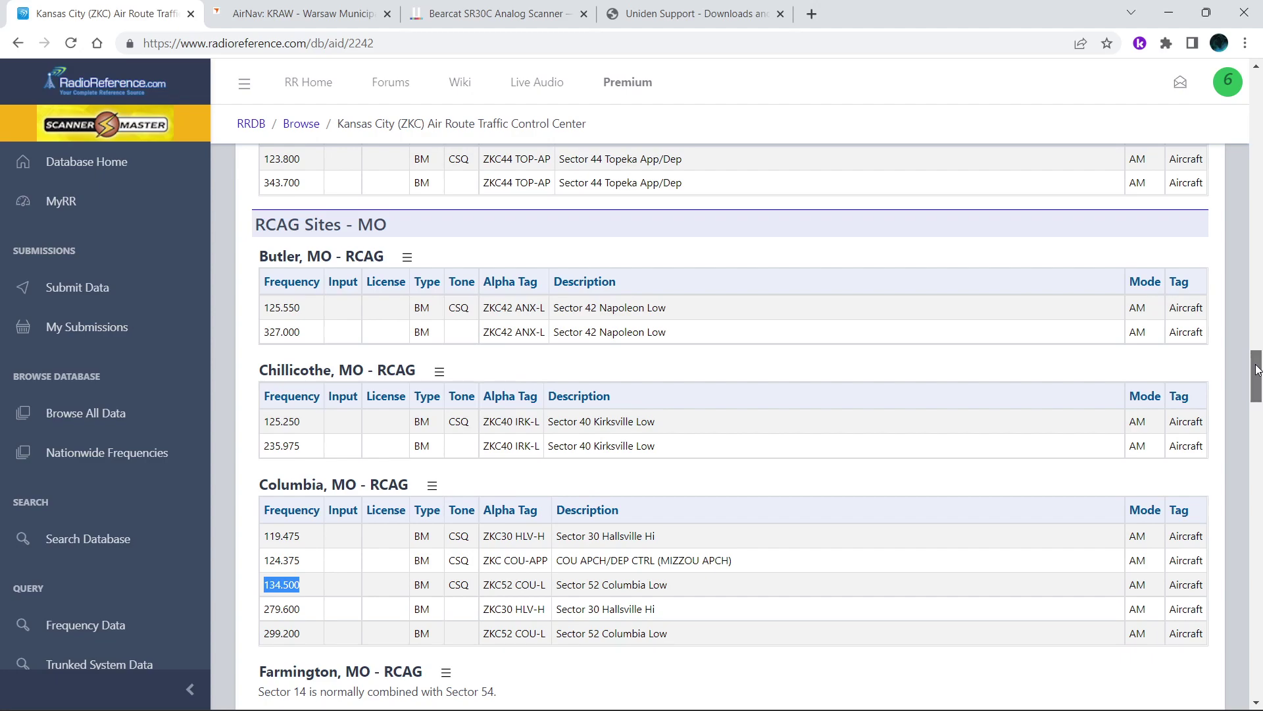
{"action": "left_click_drag", "start_coordinate": [1255, 371], "coordinate": [1210, 129]}
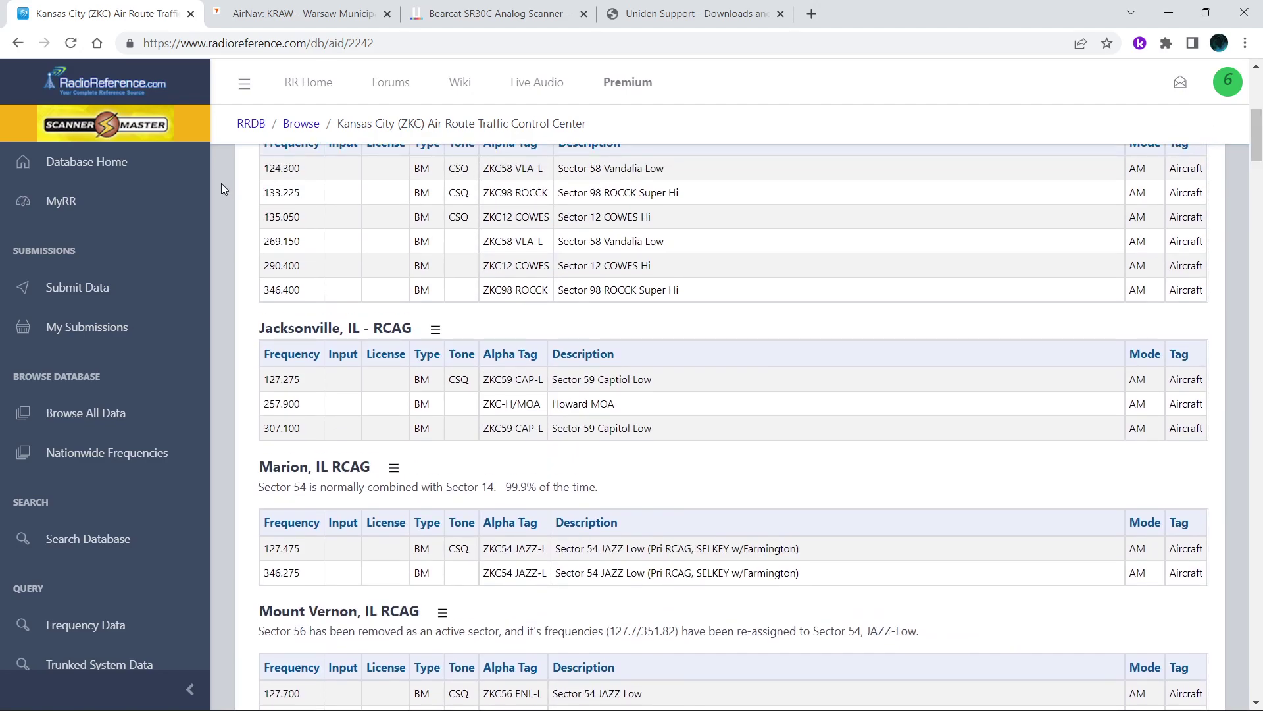
{"action": "left_click", "coordinate": [104, 82]}
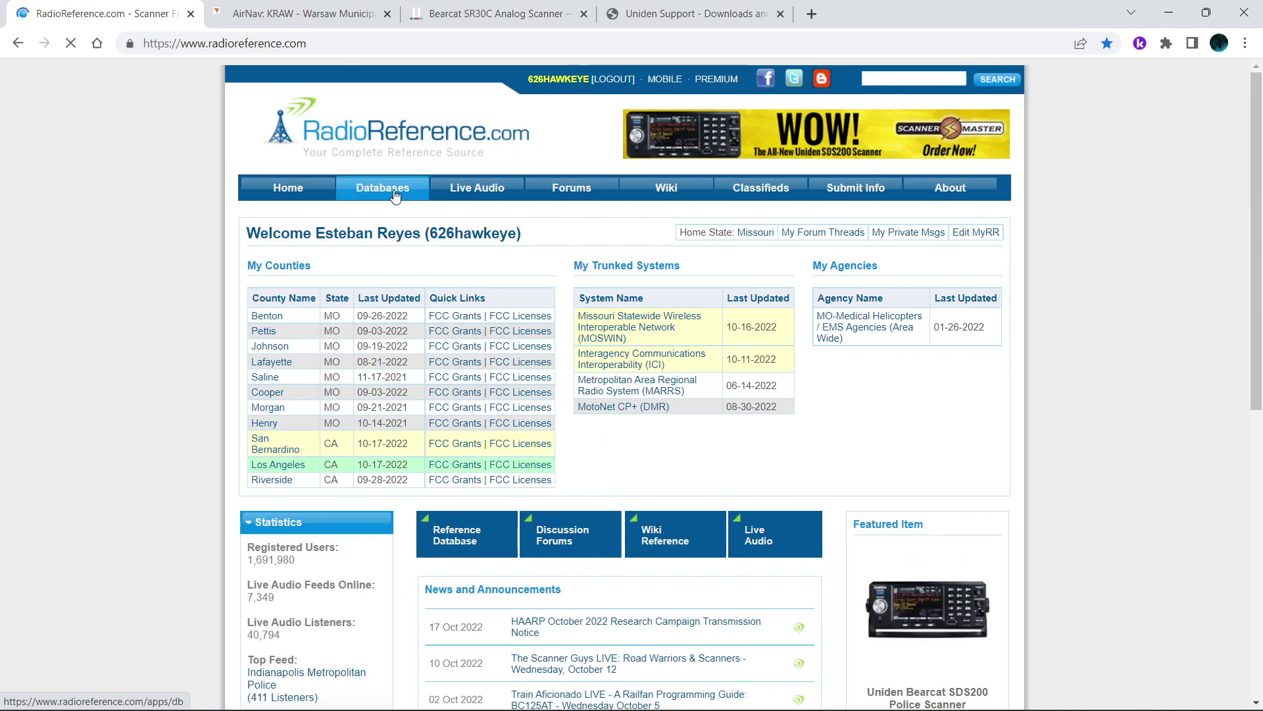
{"action": "left_click", "coordinate": [394, 191]}
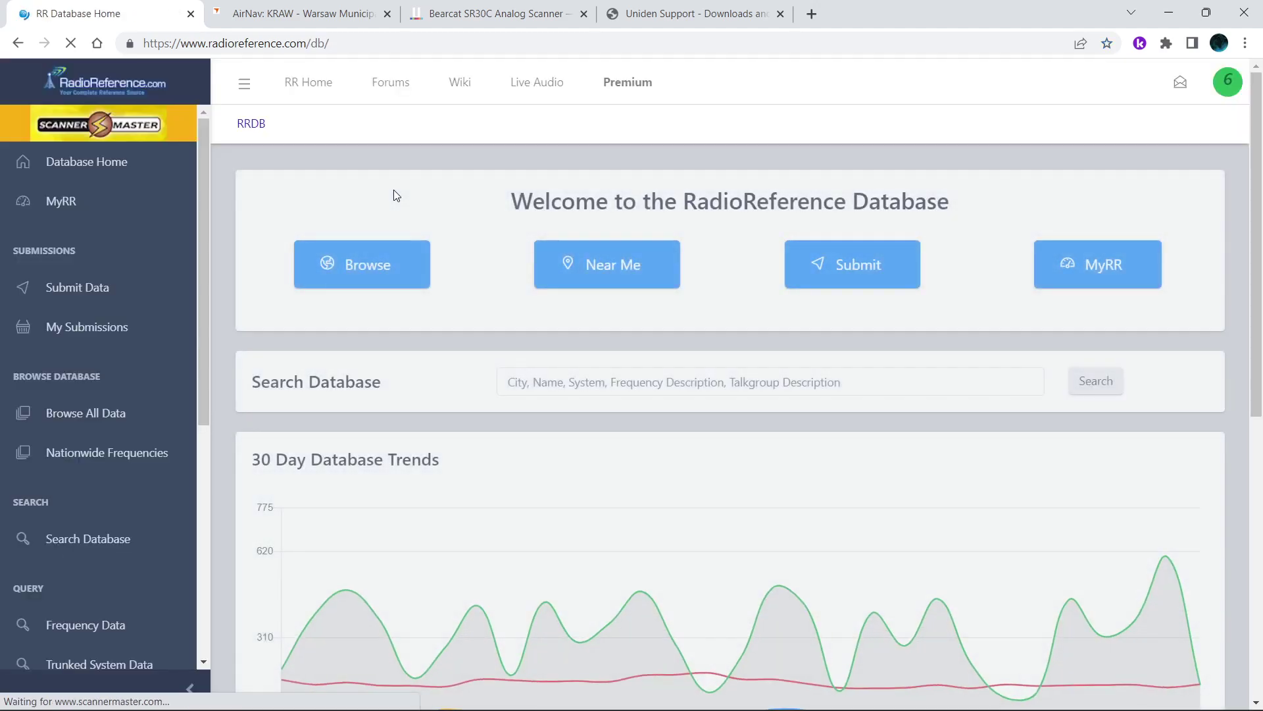
{"action": "left_click", "coordinate": [395, 282]}
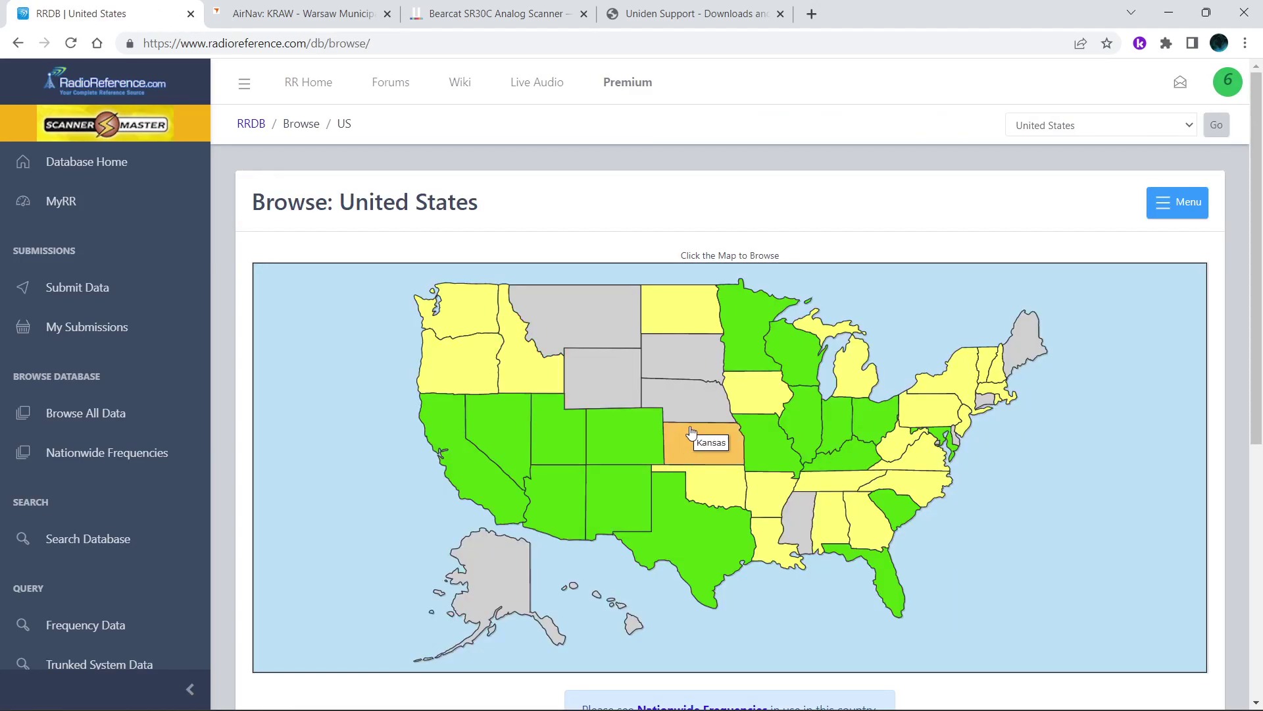
- Open Missouri's Kansas City (ZKC) ARTCC list and select Butler, MO's 125.550
{"action": "left_click", "coordinate": [767, 449]}
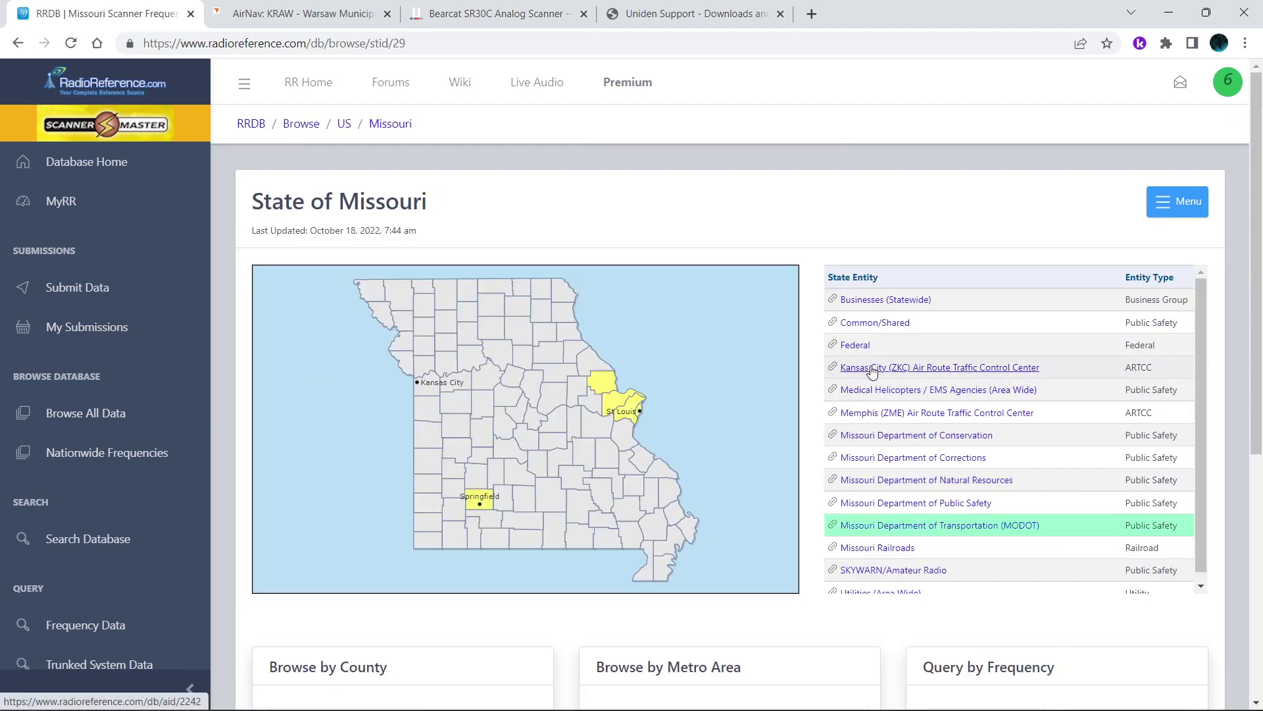
{"action": "left_click", "coordinate": [873, 372]}
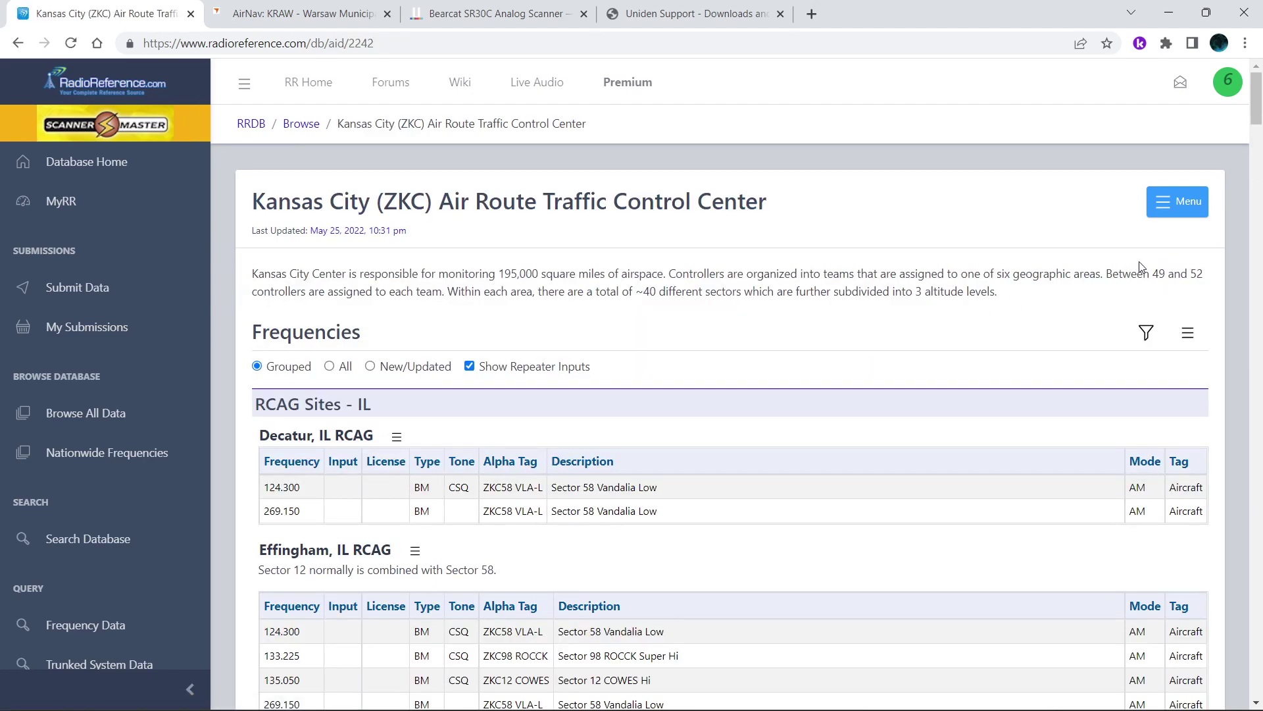
{"action": "left_click", "coordinate": [1259, 150]}
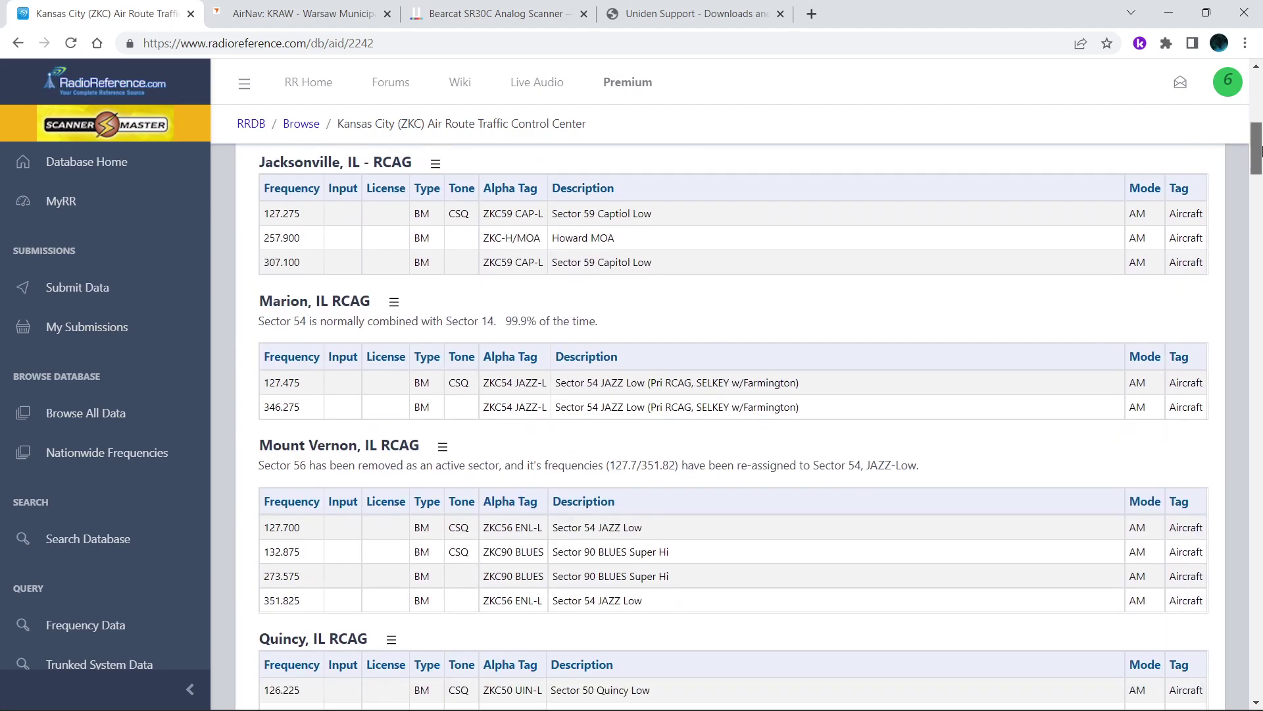
{"action": "left_click_drag", "start_coordinate": [1258, 150], "coordinate": [1258, 234]}
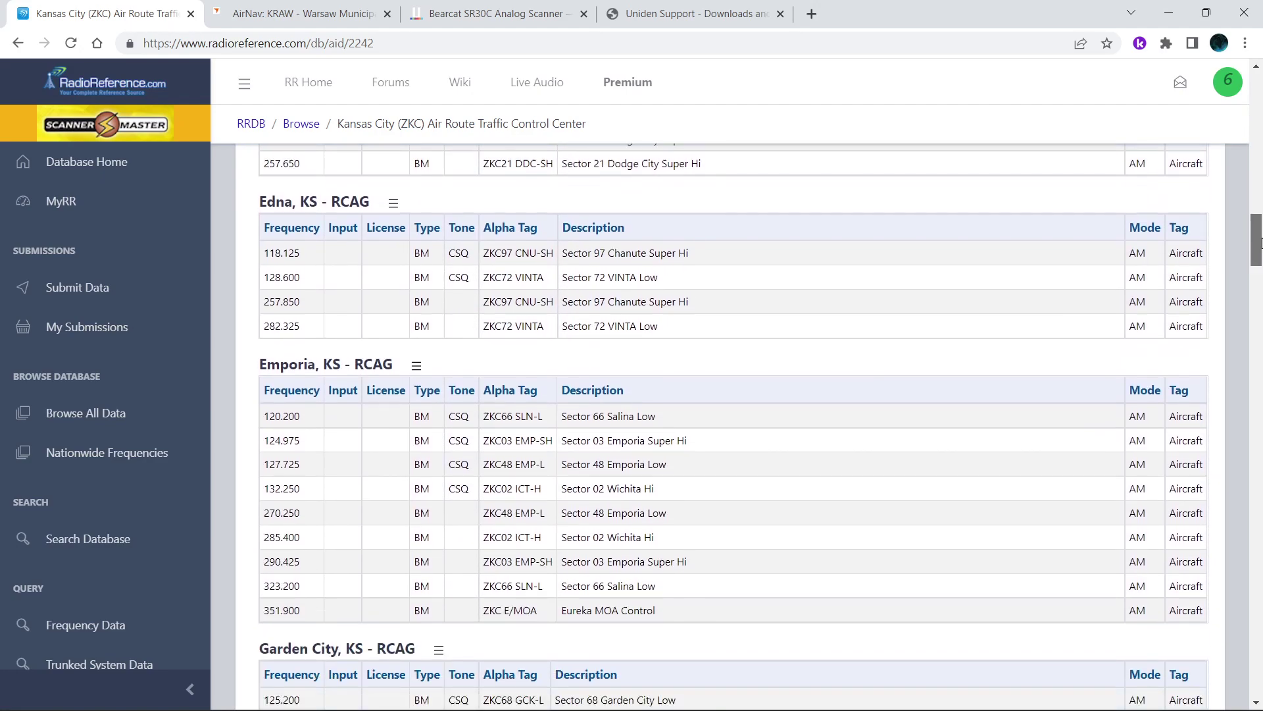
{"action": "left_click_drag", "start_coordinate": [1260, 245], "coordinate": [1261, 384]}
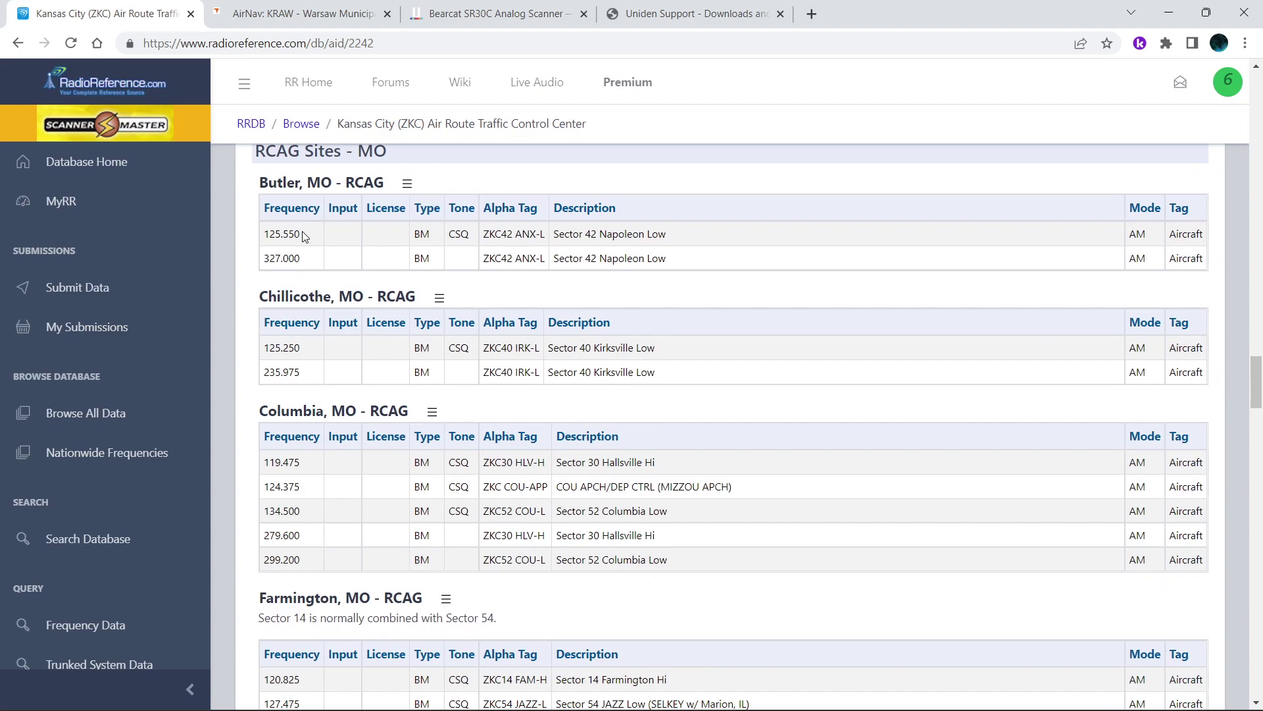
{"action": "left_click_drag", "start_coordinate": [304, 236], "coordinate": [264, 235]}
- Copy 125.550 from RadioReference and paste it into CH036's Frequency cell
{"action": "right_click", "coordinate": [266, 234]}
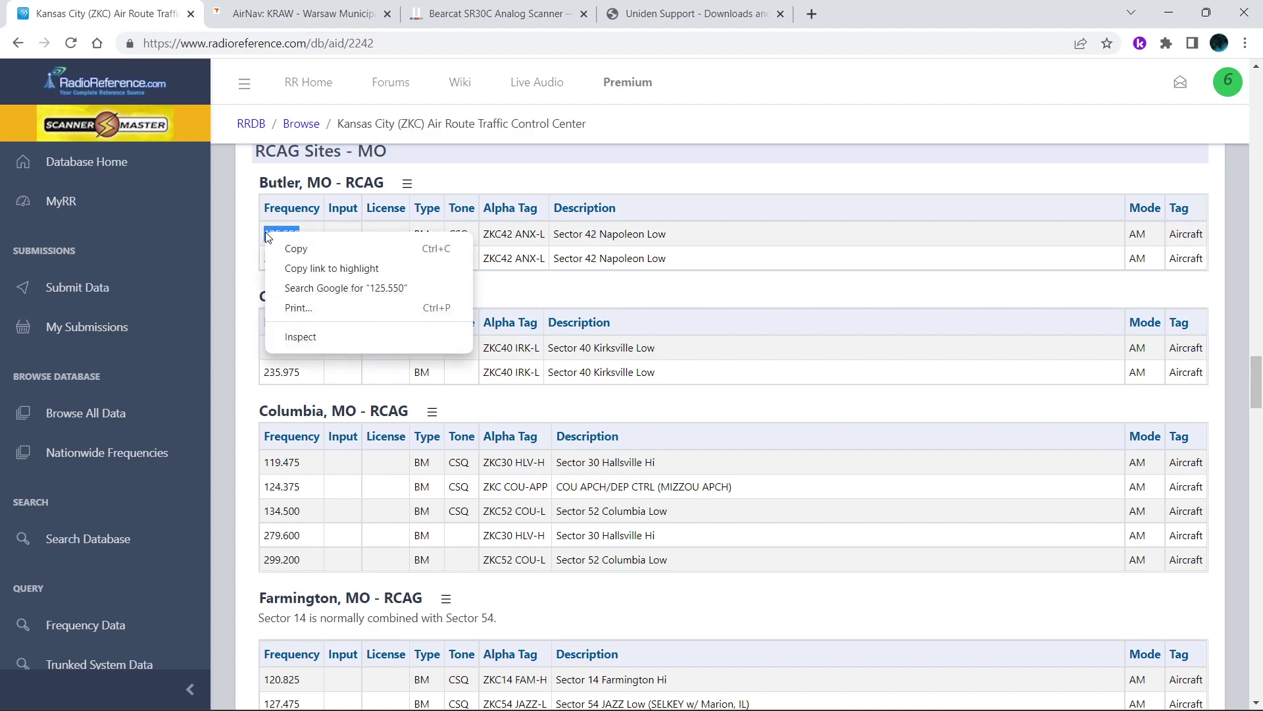
{"action": "left_click", "coordinate": [292, 246]}
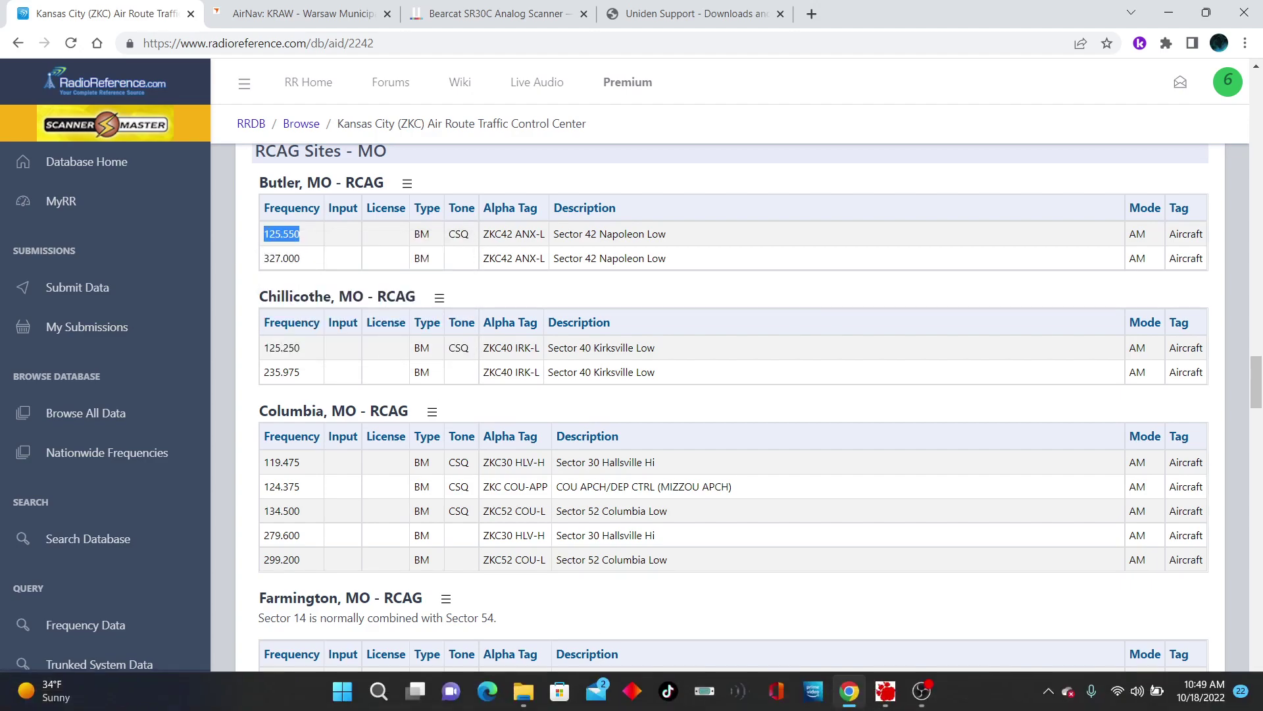
{"action": "left_click", "coordinate": [887, 696]}
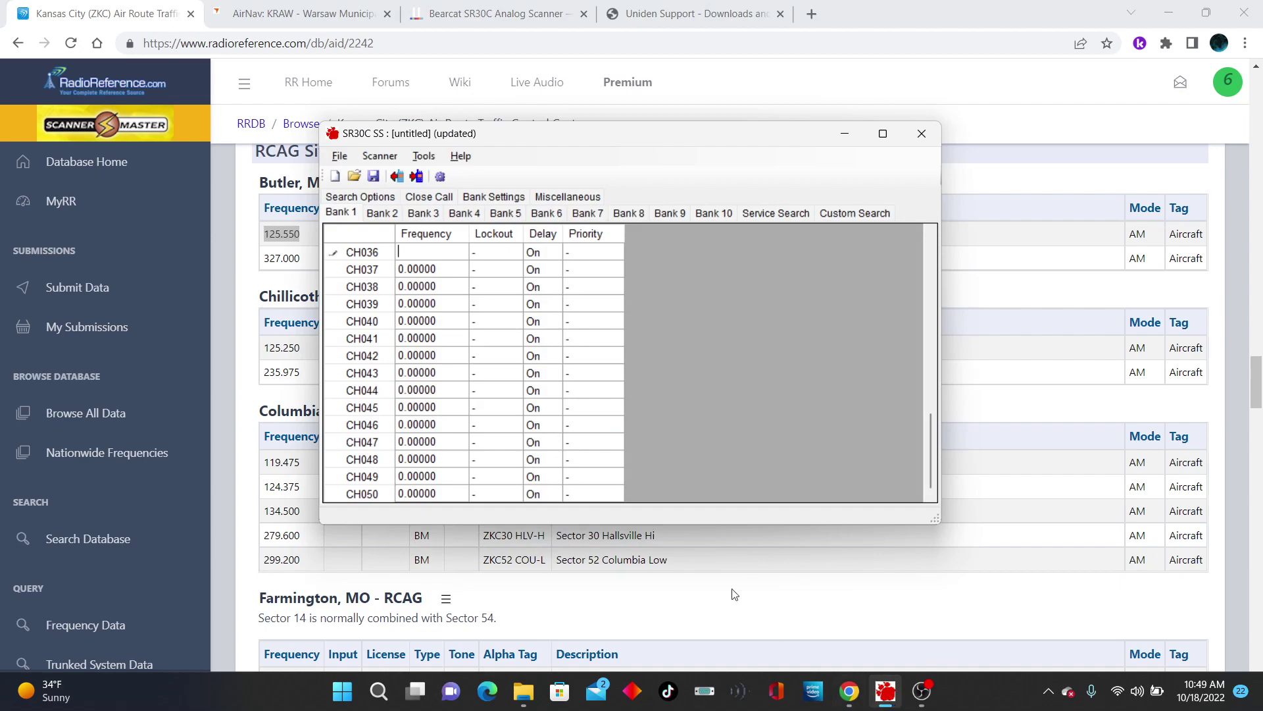
{"action": "right_click", "coordinate": [422, 256]}
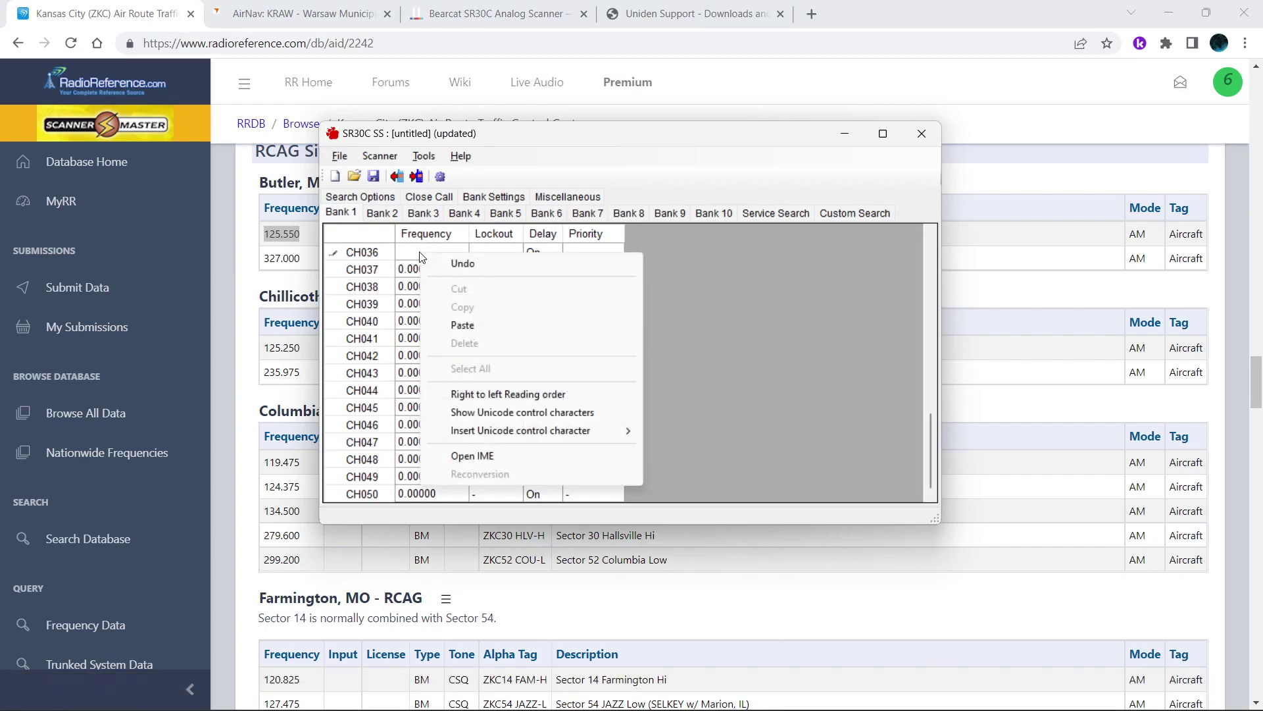
{"action": "left_click", "coordinate": [447, 325]}
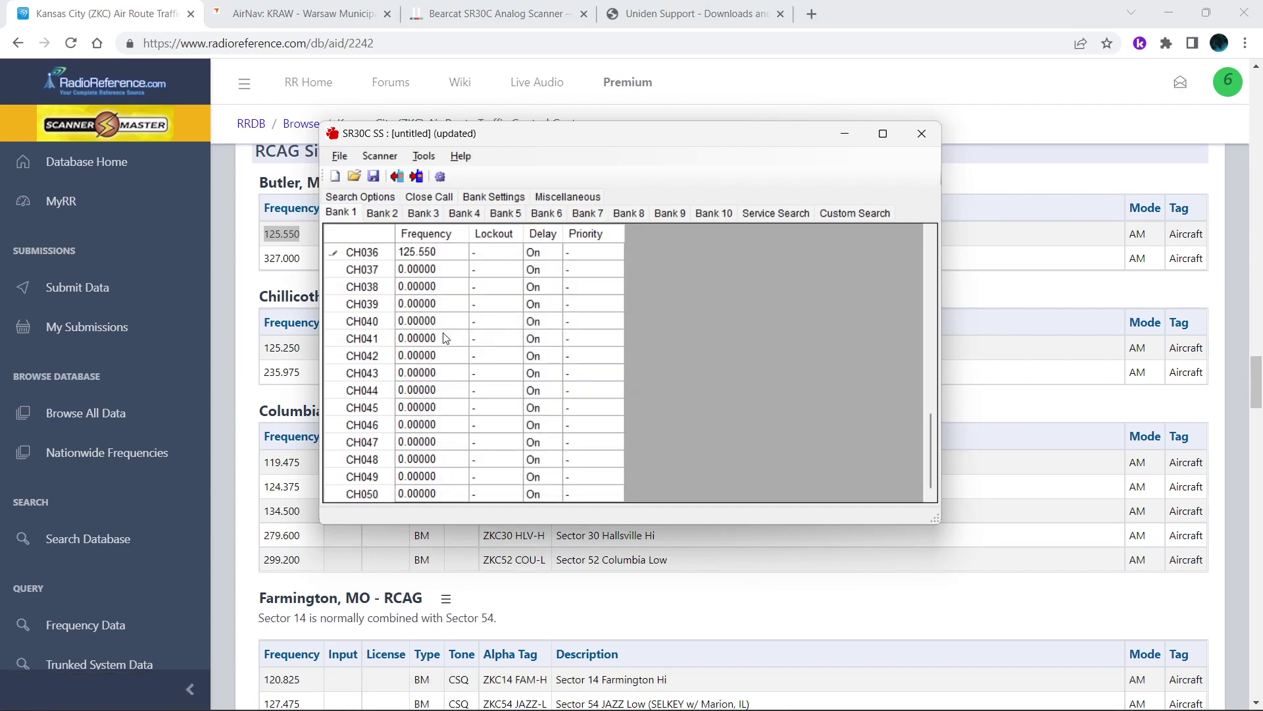
- Copy Chillicothe's 125.250 and paste it into CH037's Frequency cell
{"action": "left_click", "coordinate": [301, 353]}
{"action": "left_click_drag", "start_coordinate": [301, 353], "coordinate": [265, 347]}
{"action": "right_click", "coordinate": [265, 347]}
{"action": "left_click", "coordinate": [285, 361]}
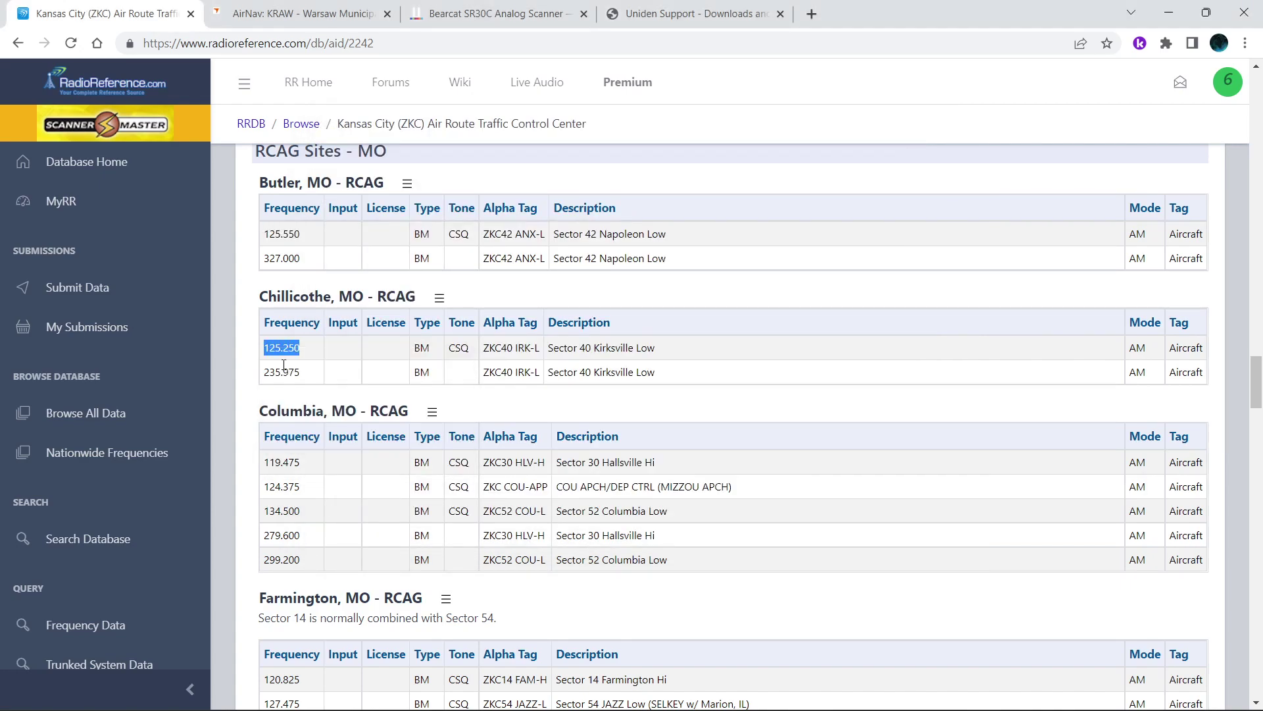
{"action": "mouse_move", "coordinate": [699, 707]}
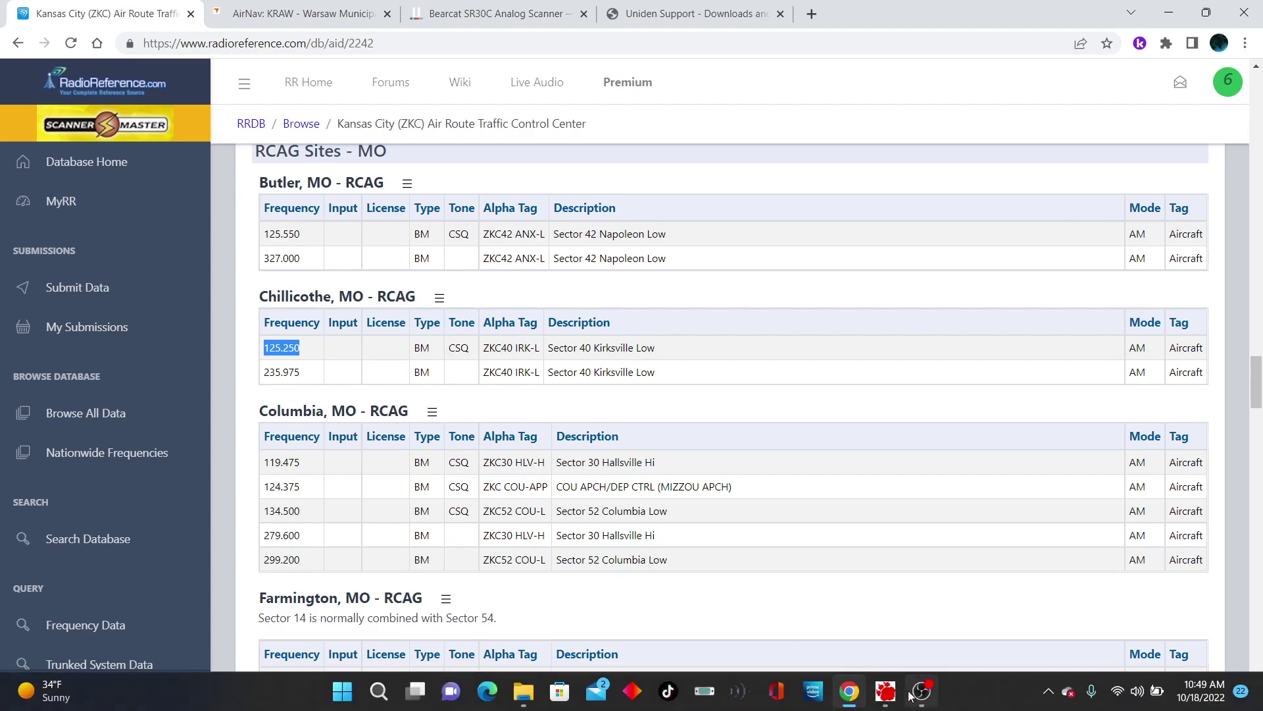
{"action": "left_click", "coordinate": [886, 692]}
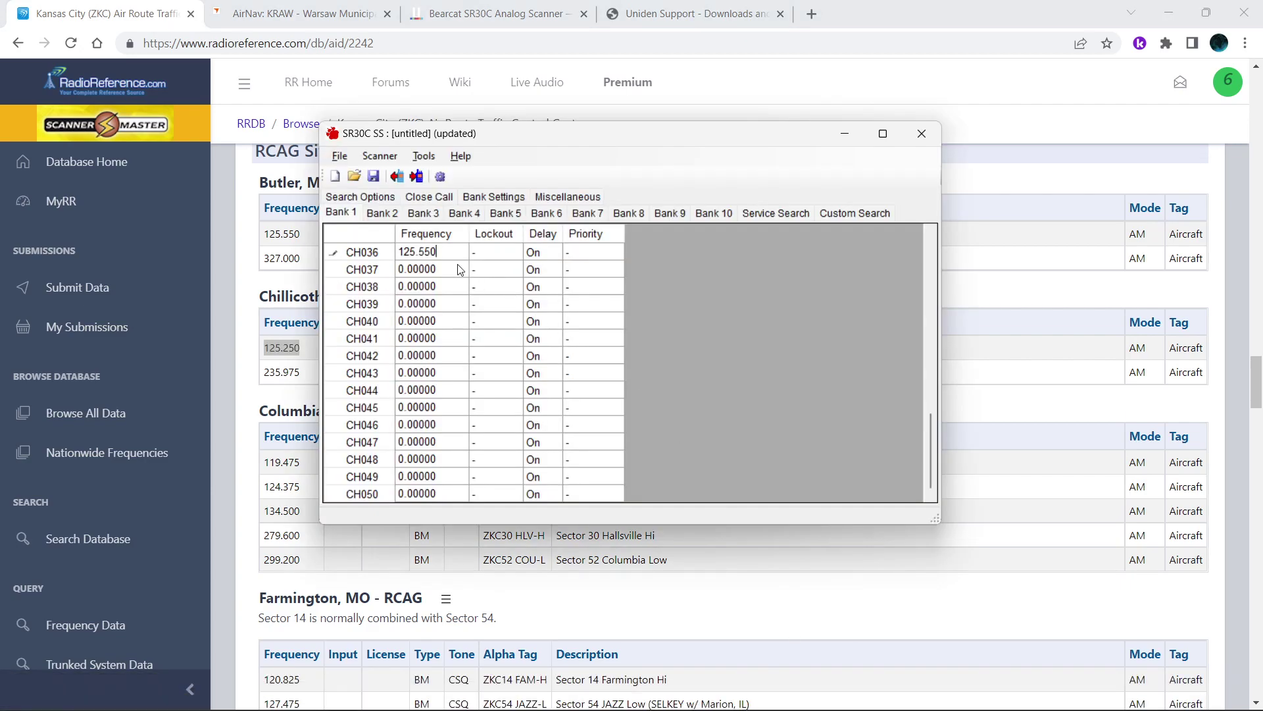
{"action": "left_click", "coordinate": [426, 274]}
{"action": "right_click", "coordinate": [426, 274]}
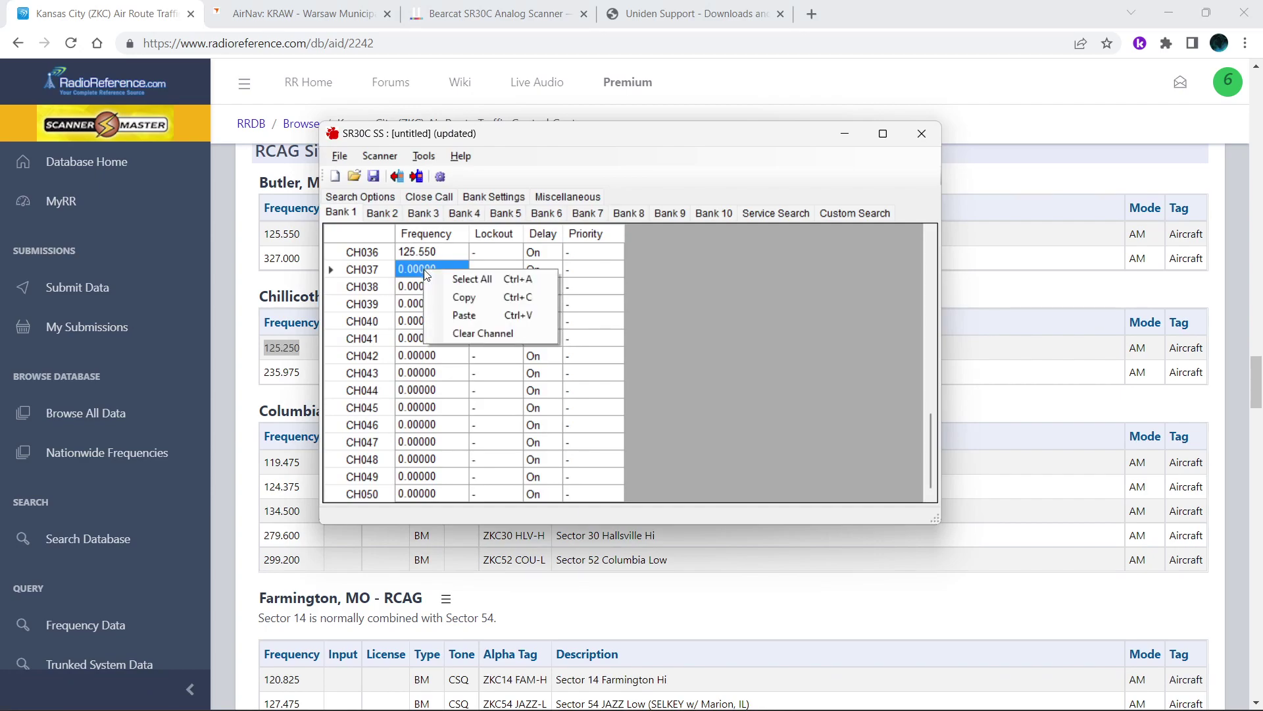
{"action": "left_click", "coordinate": [452, 313]}
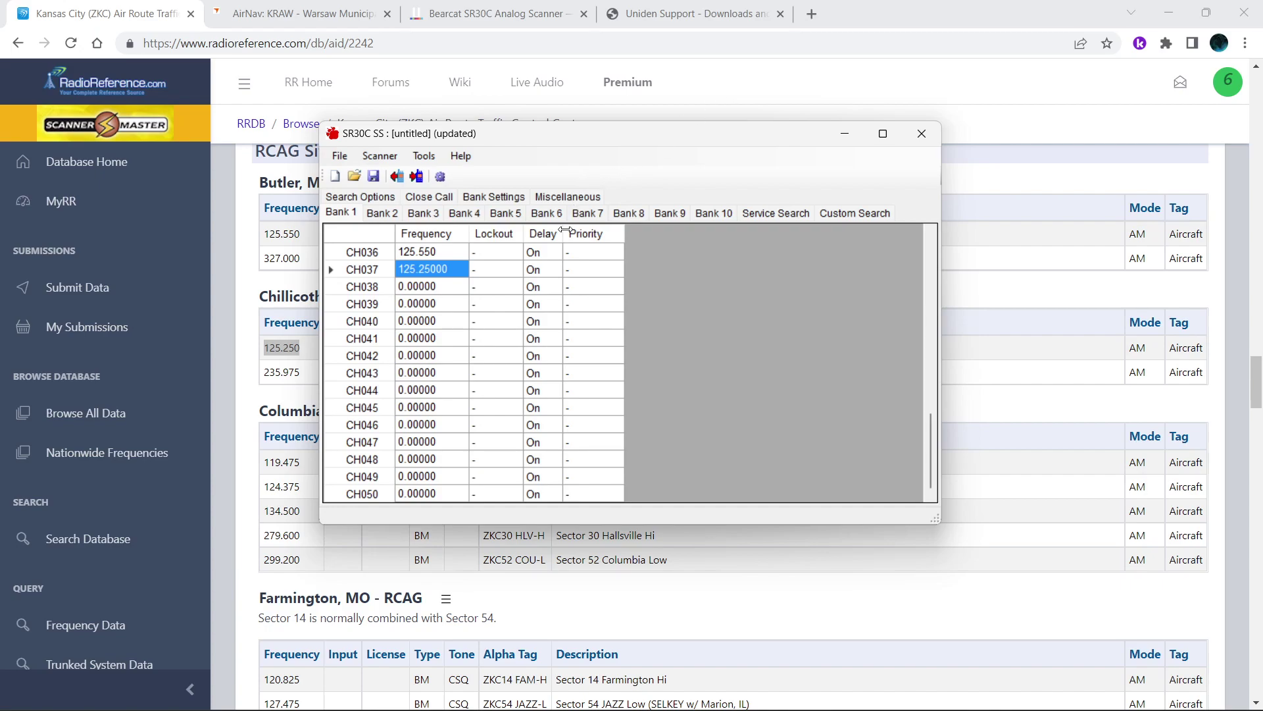
{"action": "left_click", "coordinate": [547, 256]}
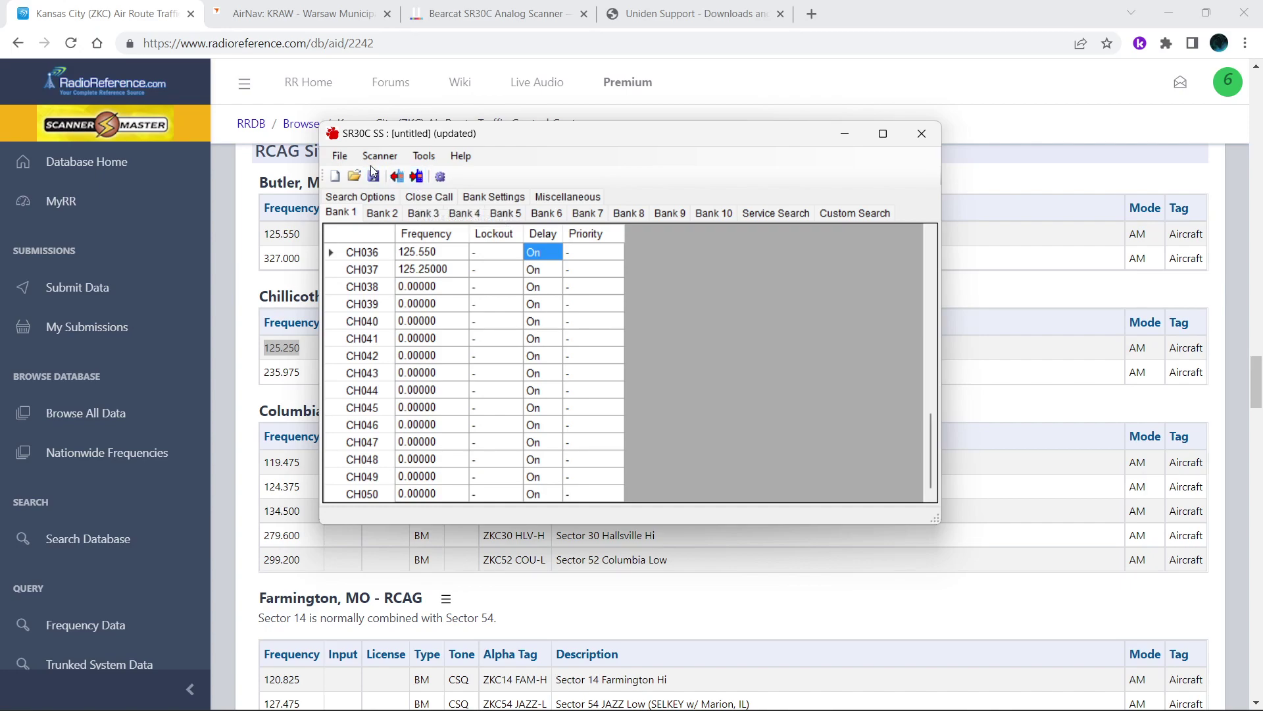
{"action": "left_click", "coordinate": [341, 159]}
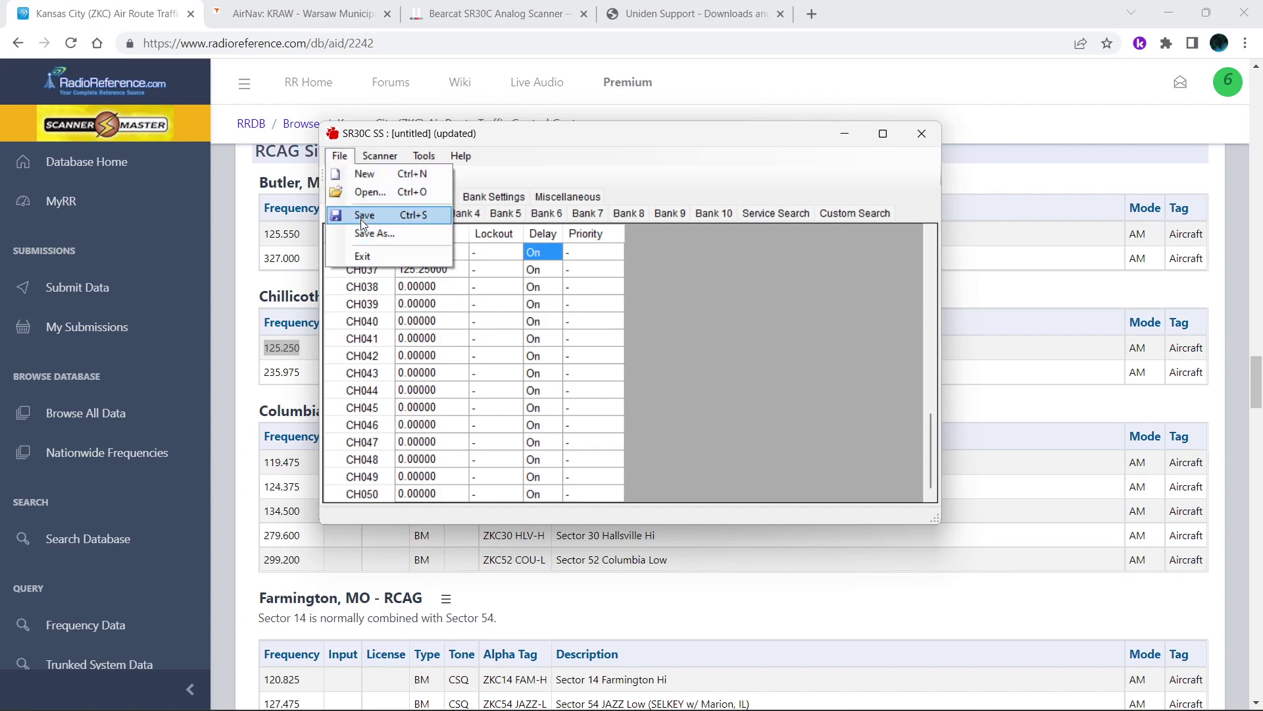
{"action": "left_click", "coordinate": [533, 146]}
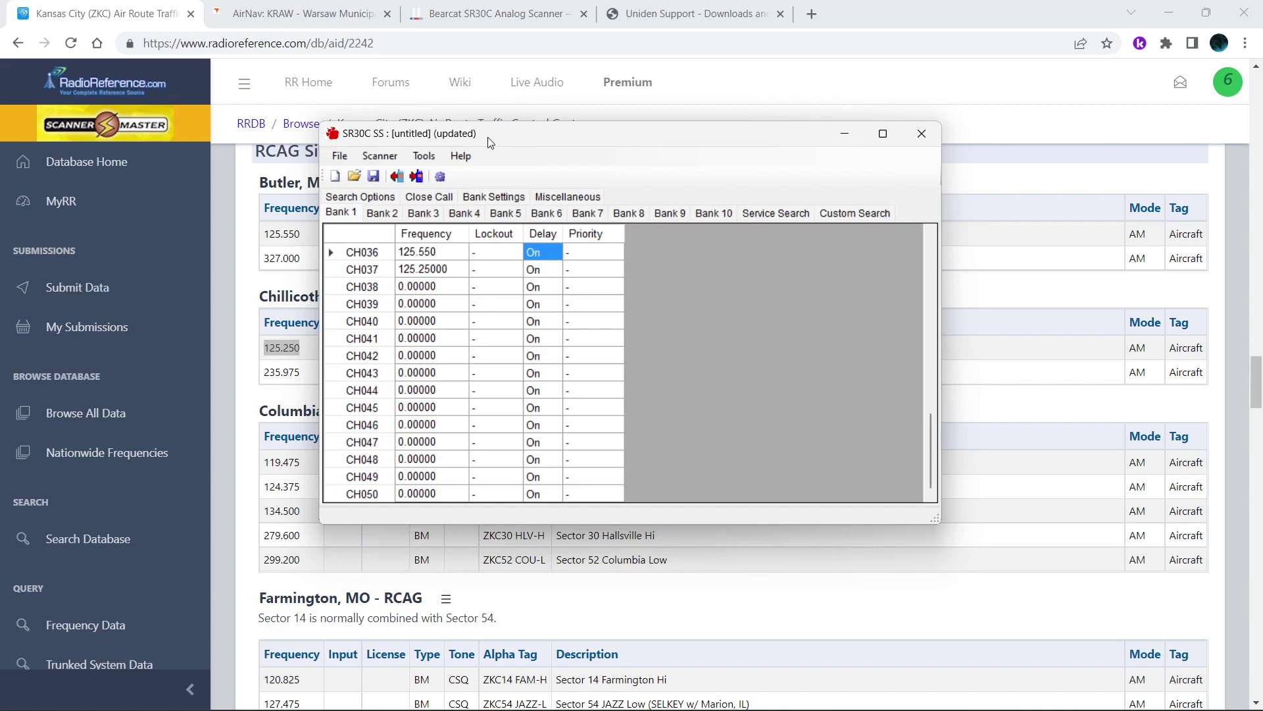
- Switch to the AirNav page for Warsaw Municipal Airport (KRAW)
{"action": "left_click", "coordinate": [322, 25]}
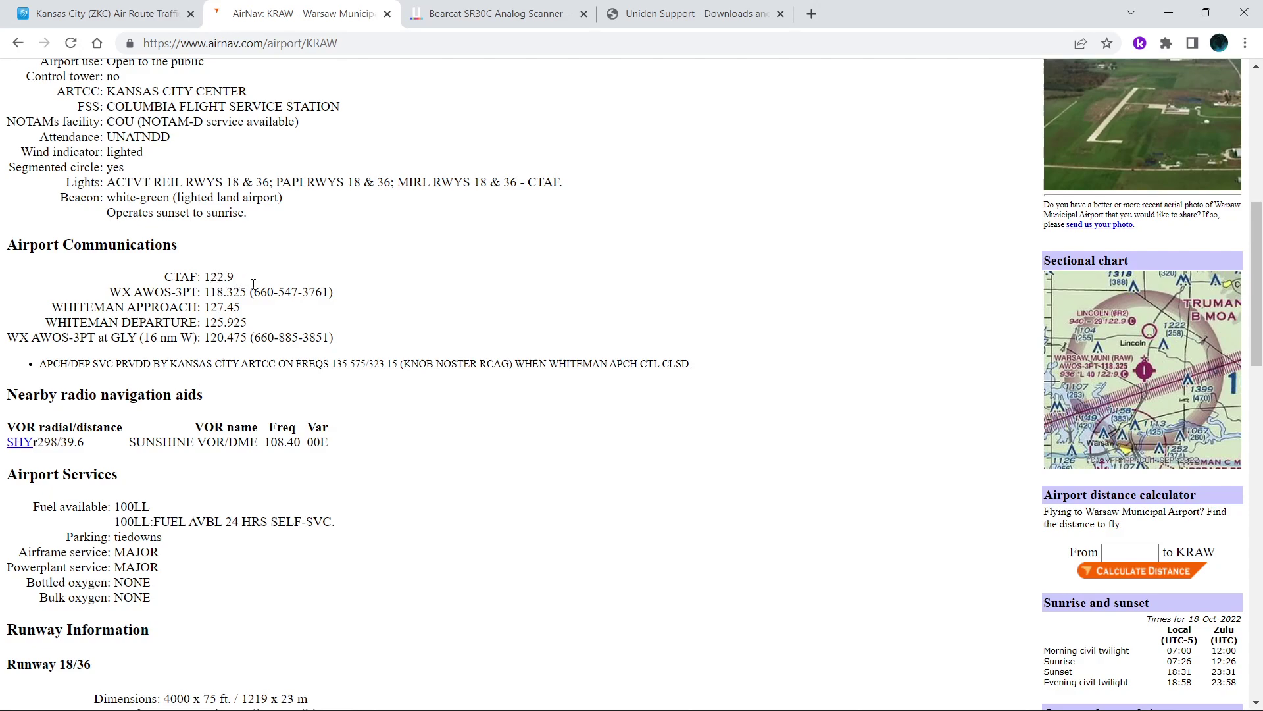
- Restore SR30C SS, run Auto Detect in Tools > COM Port Setting, and dismiss the error
{"action": "mouse_move", "coordinate": [796, 696]}
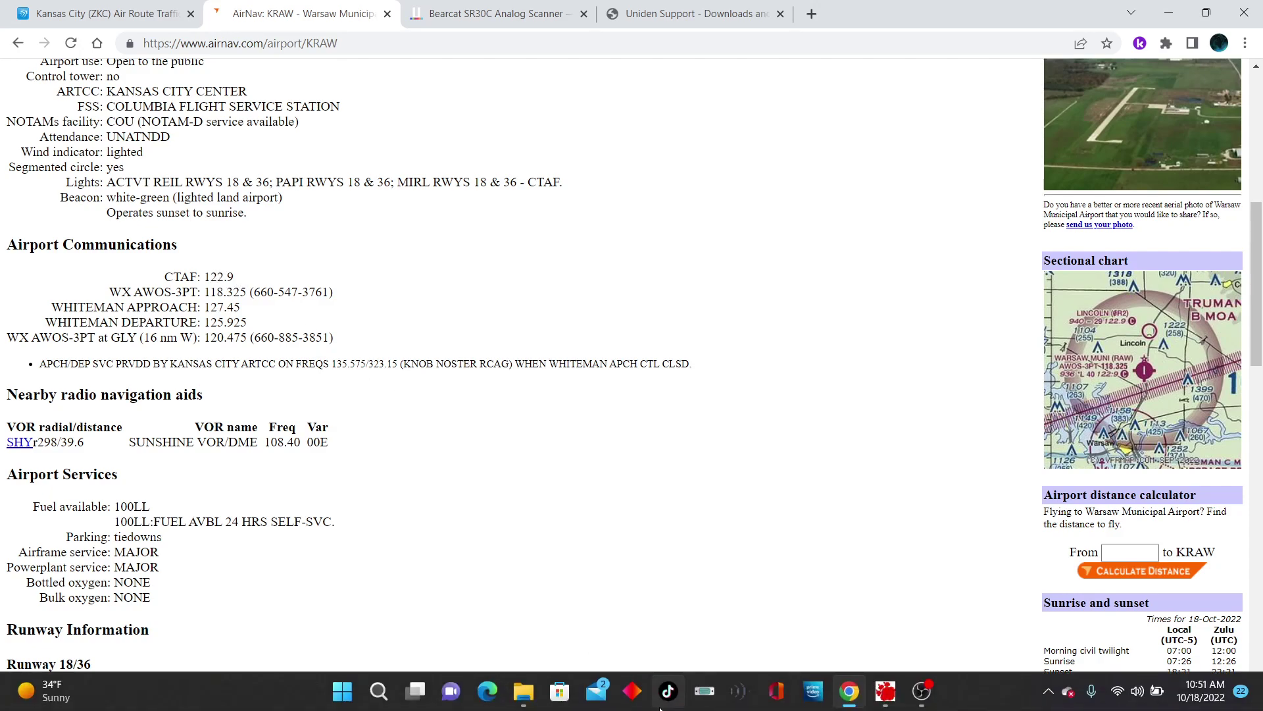
{"action": "left_click", "coordinate": [885, 699]}
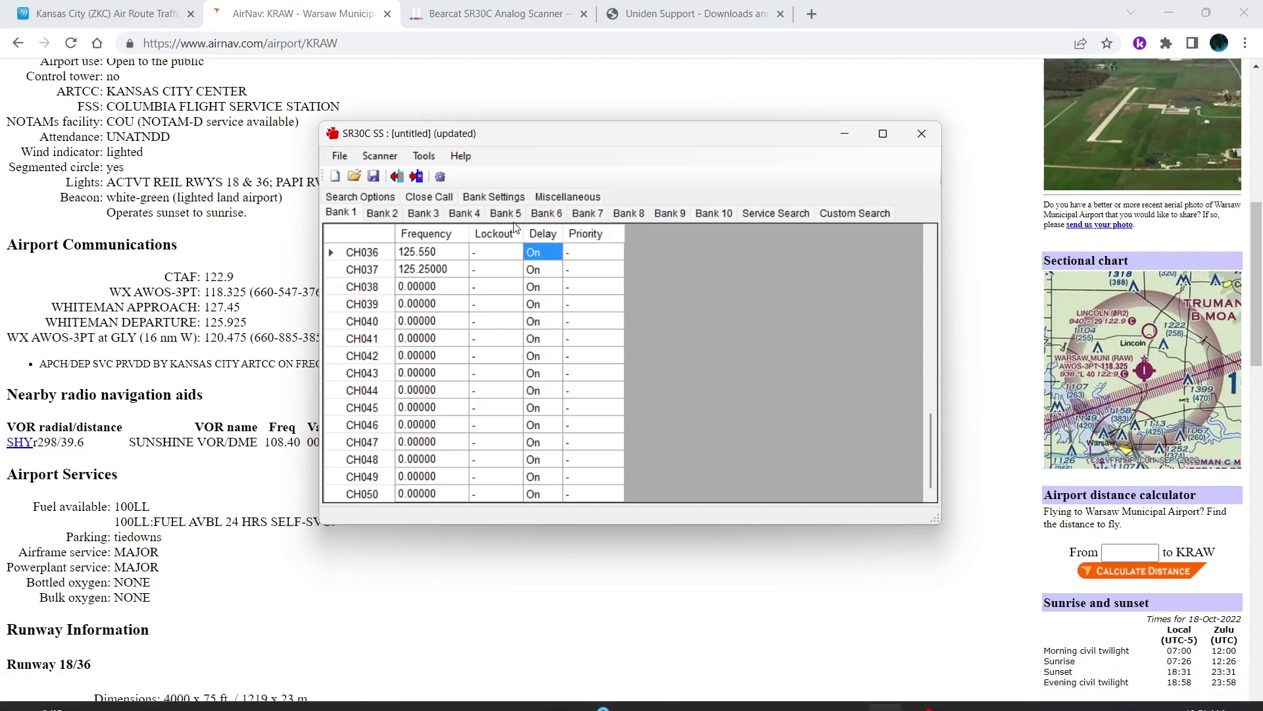
{"action": "left_click", "coordinate": [421, 158]}
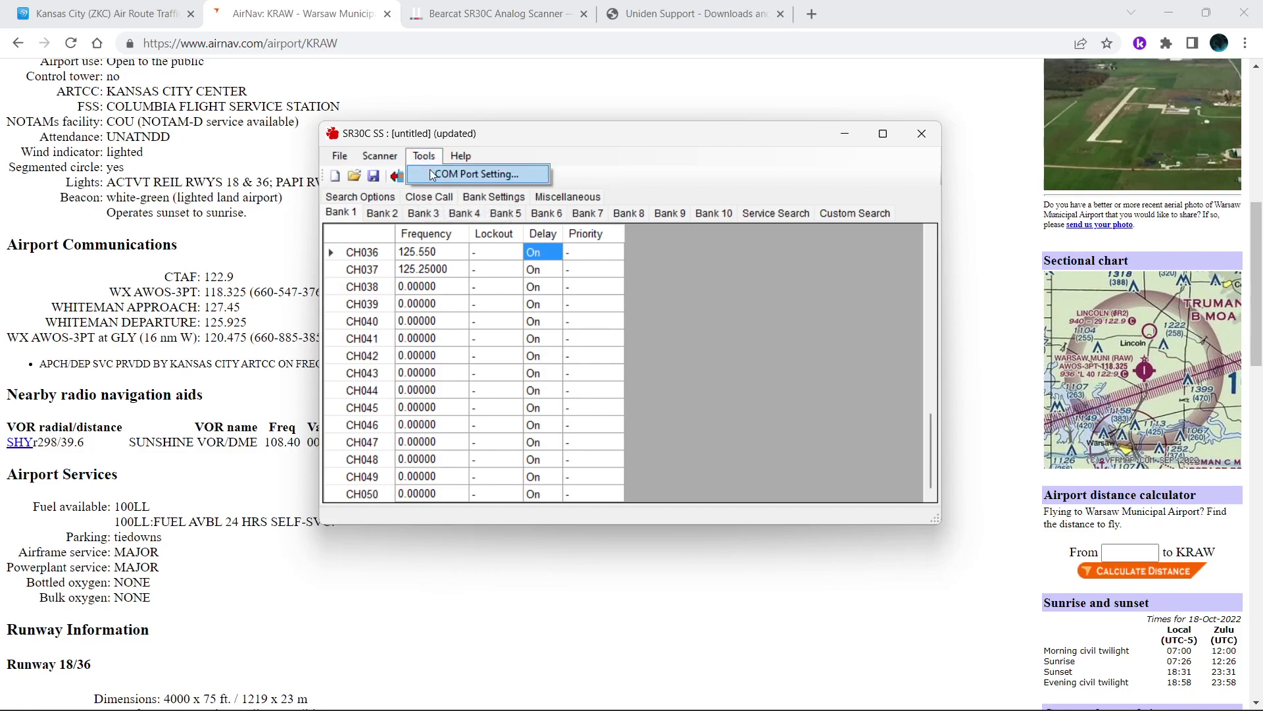
{"action": "left_click", "coordinate": [433, 174]}
{"action": "left_click", "coordinate": [690, 283]}
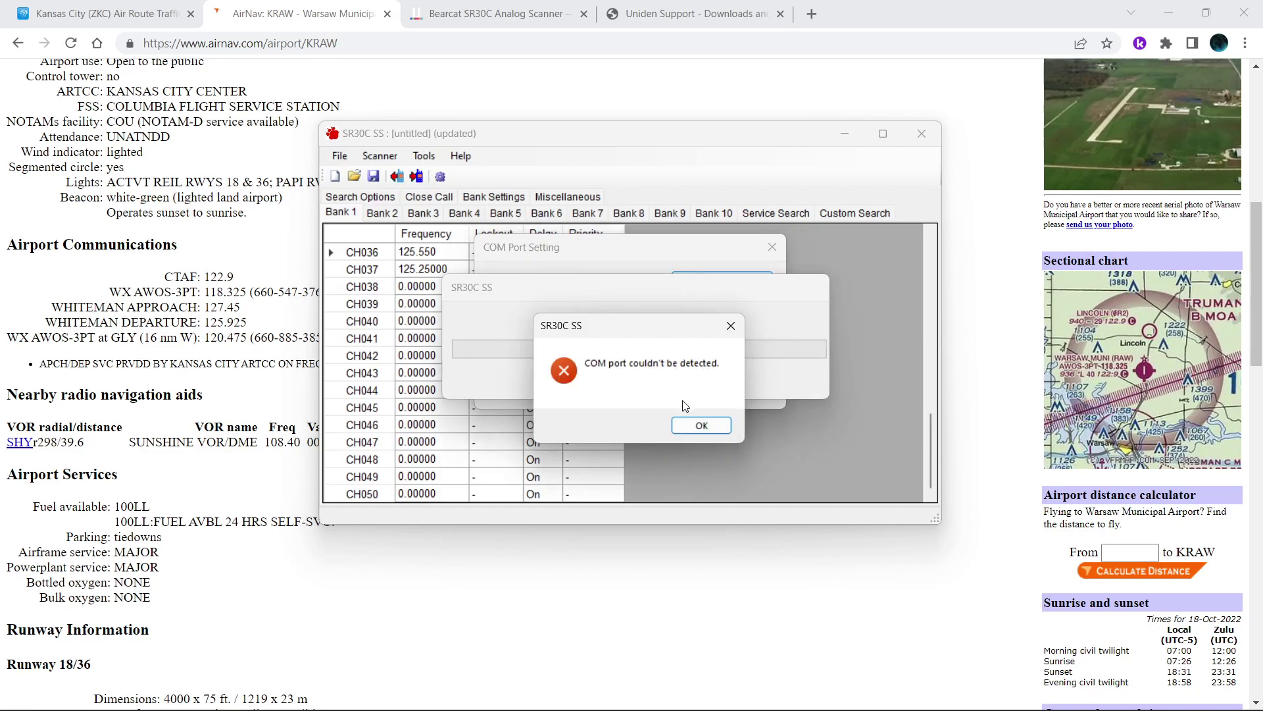
{"action": "left_click", "coordinate": [692, 426]}
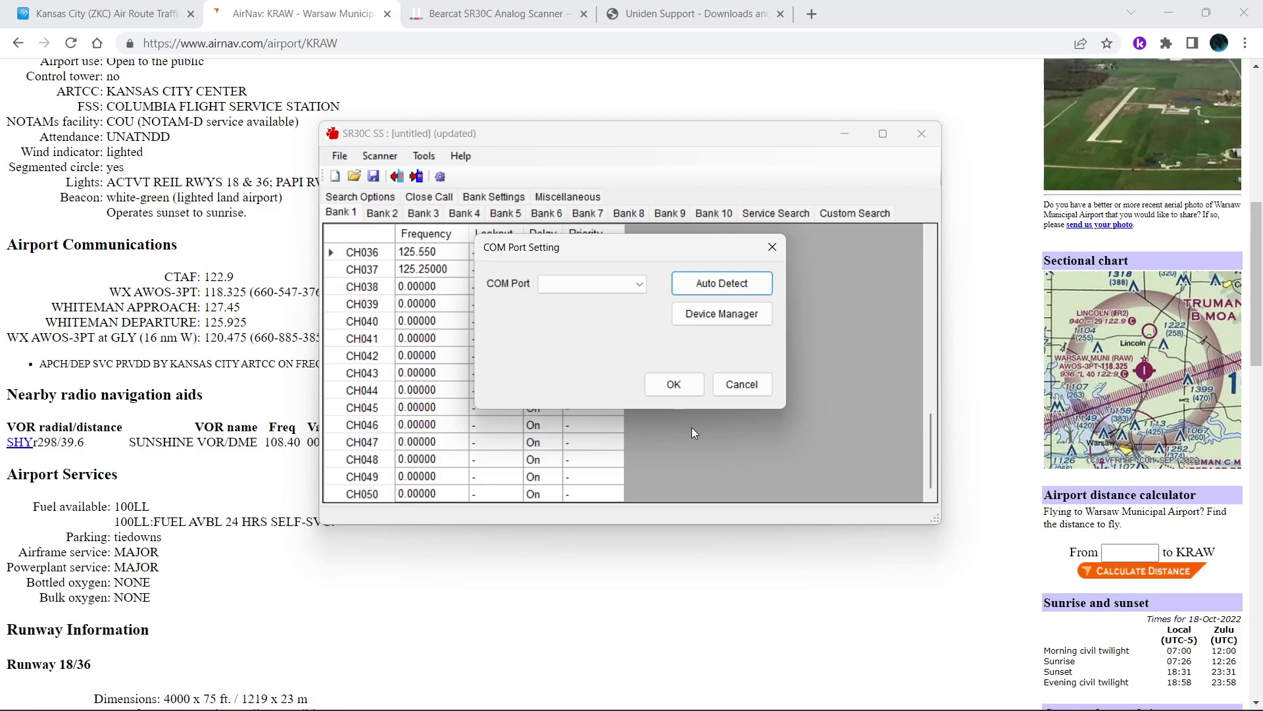
- Retry Auto Detect twice, dismissing each error, then cancel the COM Port Setting dialog
{"action": "left_click", "coordinate": [697, 271]}
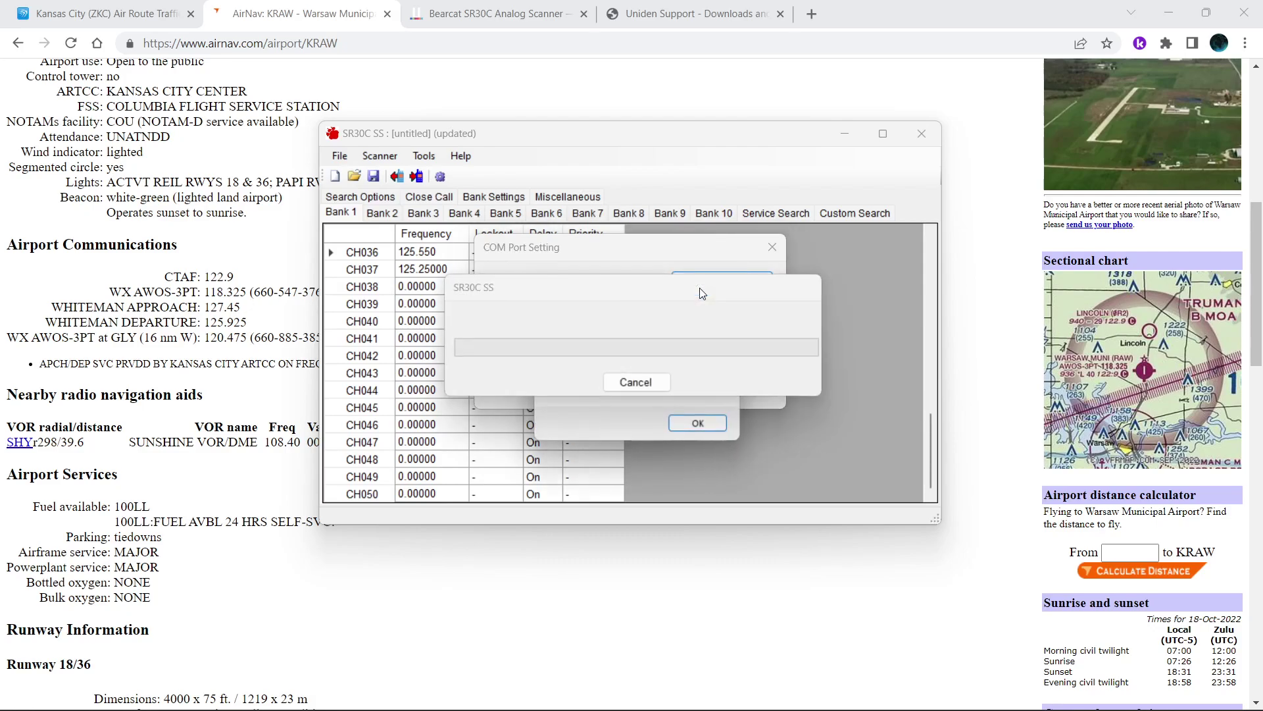
{"action": "left_click", "coordinate": [702, 425]}
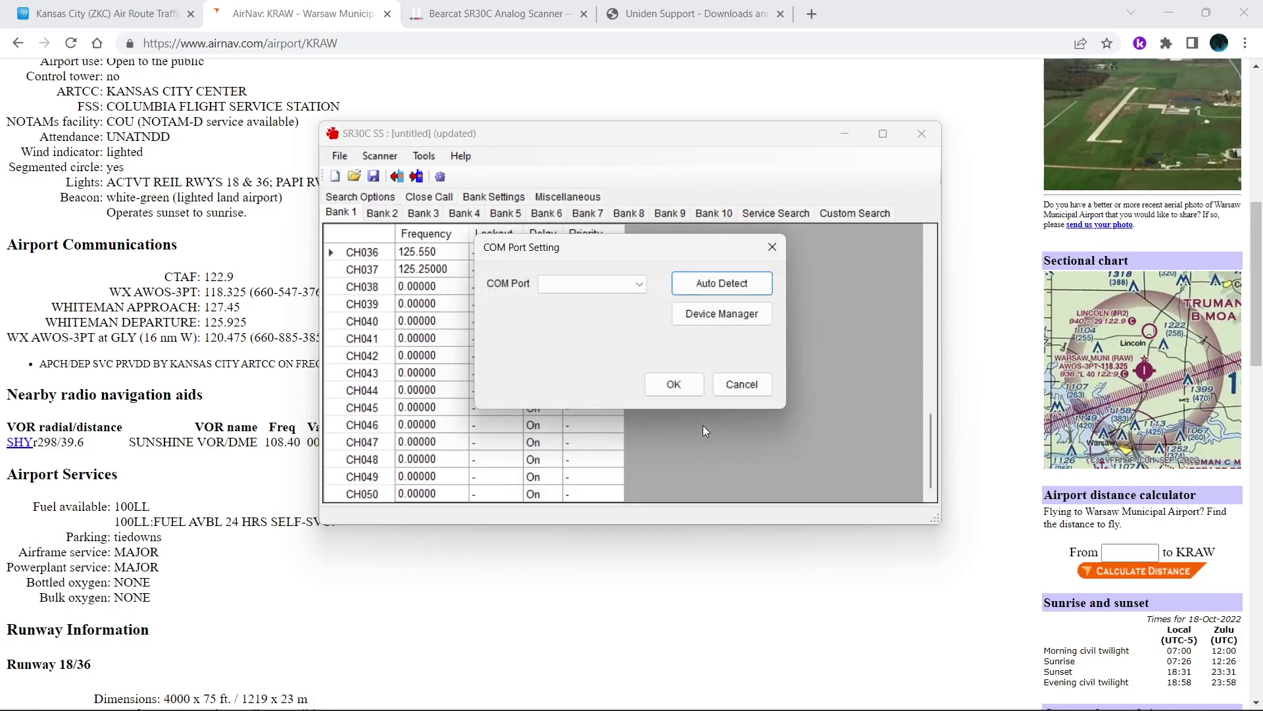
{"action": "left_click", "coordinate": [711, 285]}
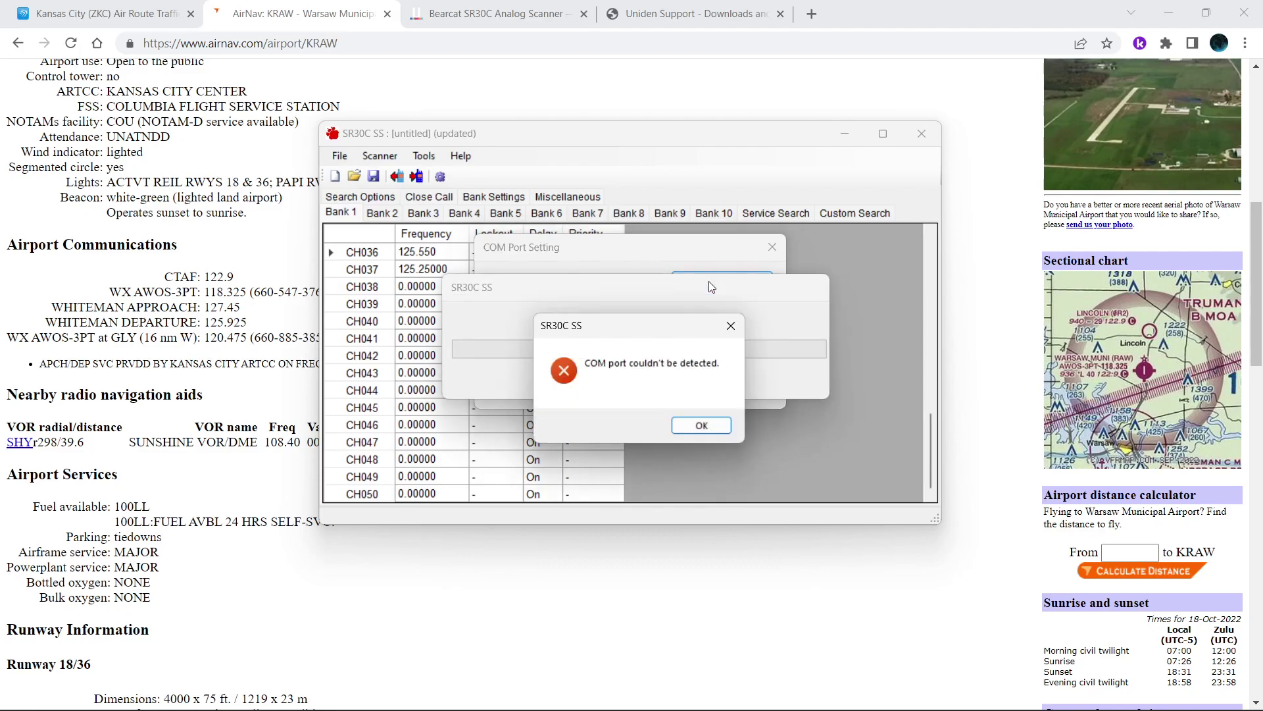
{"action": "left_click", "coordinate": [700, 426]}
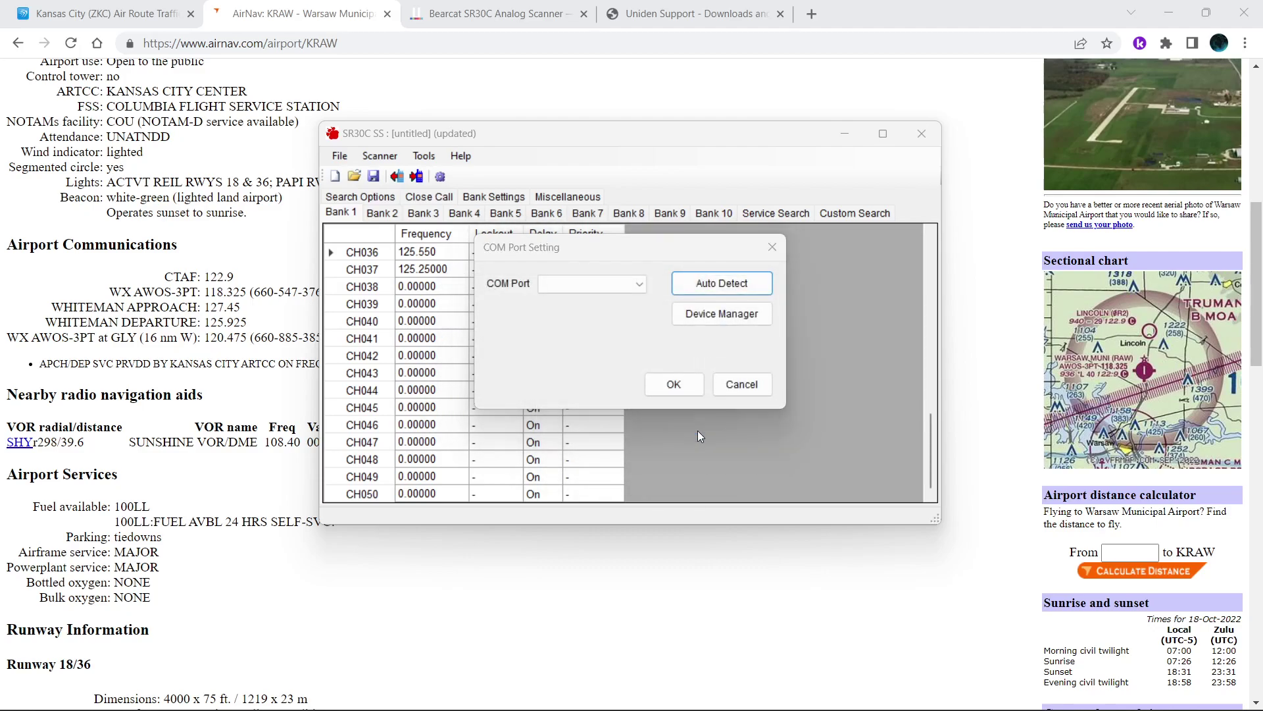
{"action": "left_click", "coordinate": [736, 384]}
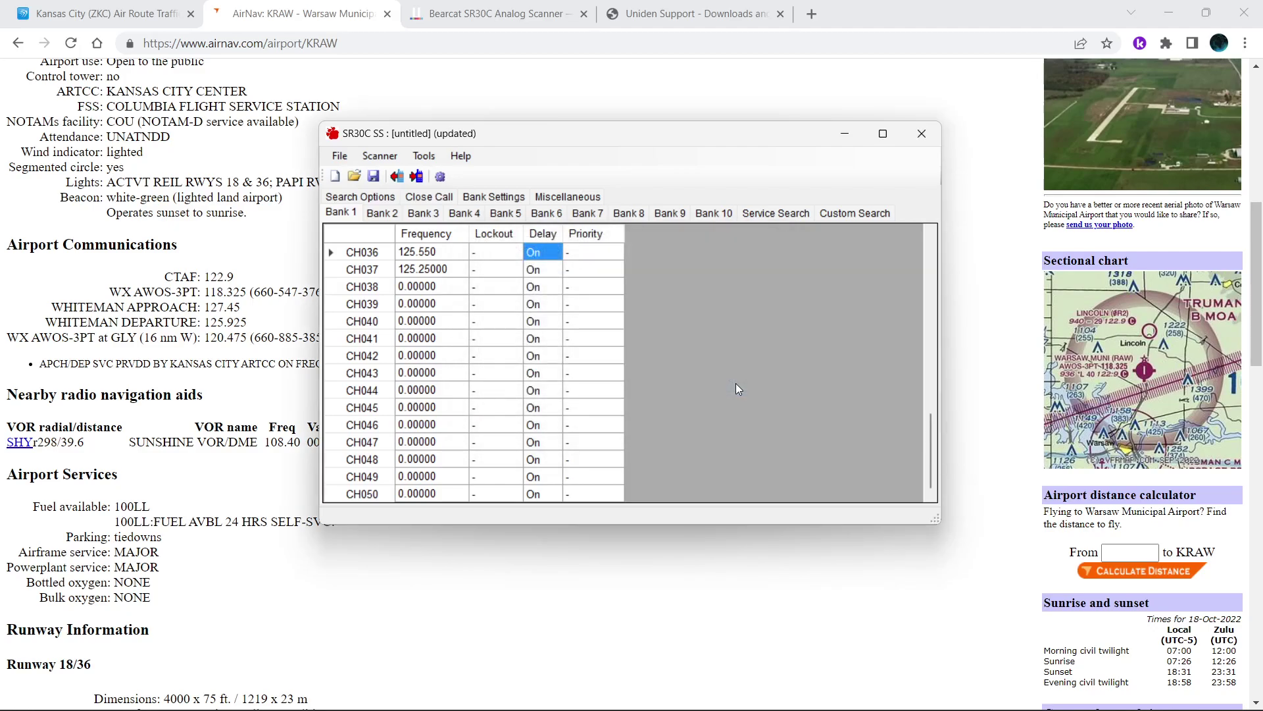